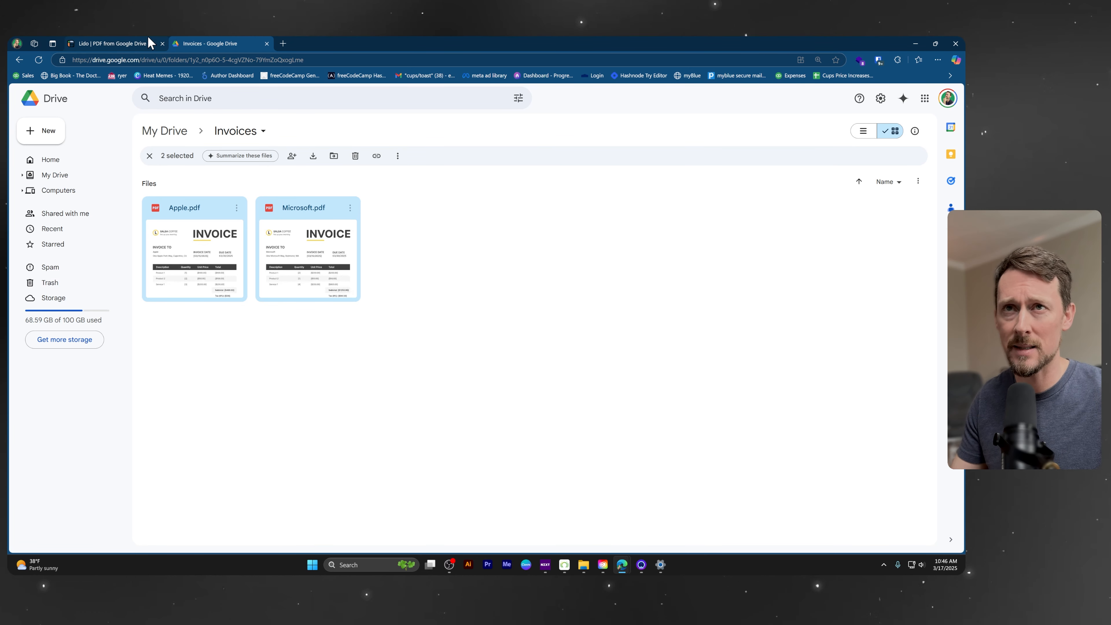
pyautogui.click(108, 44)
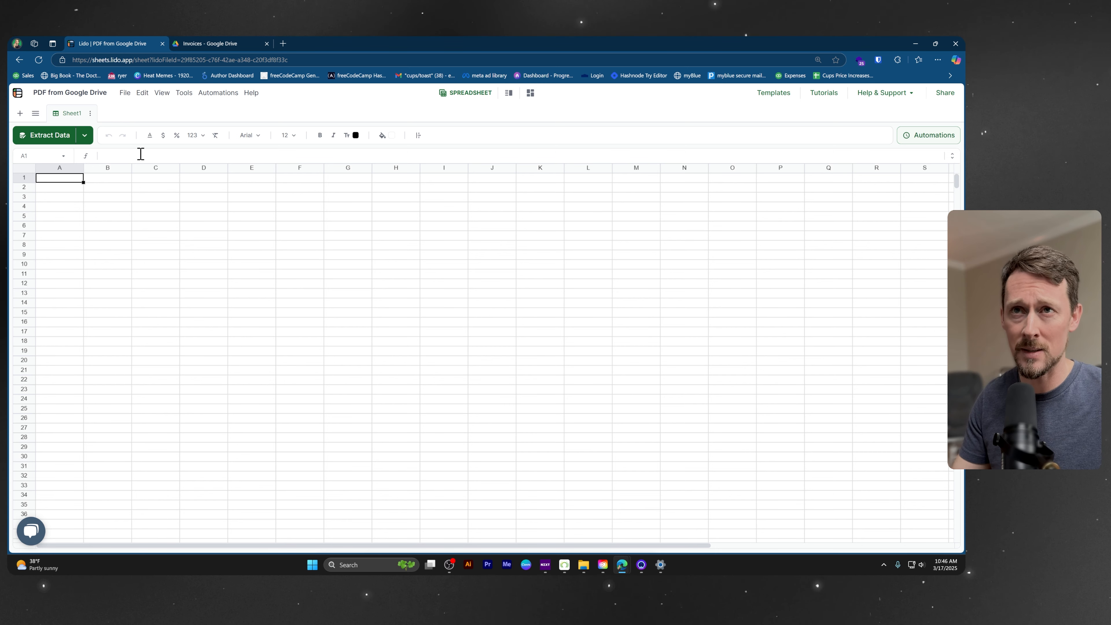
pyautogui.click(190, 93)
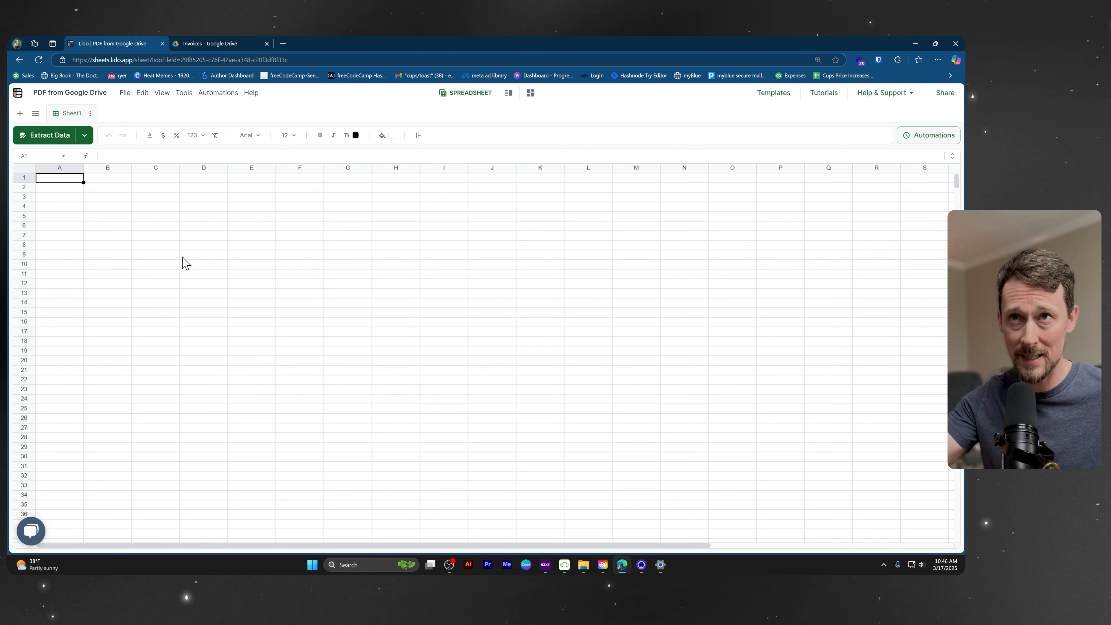
pyautogui.click(239, 41)
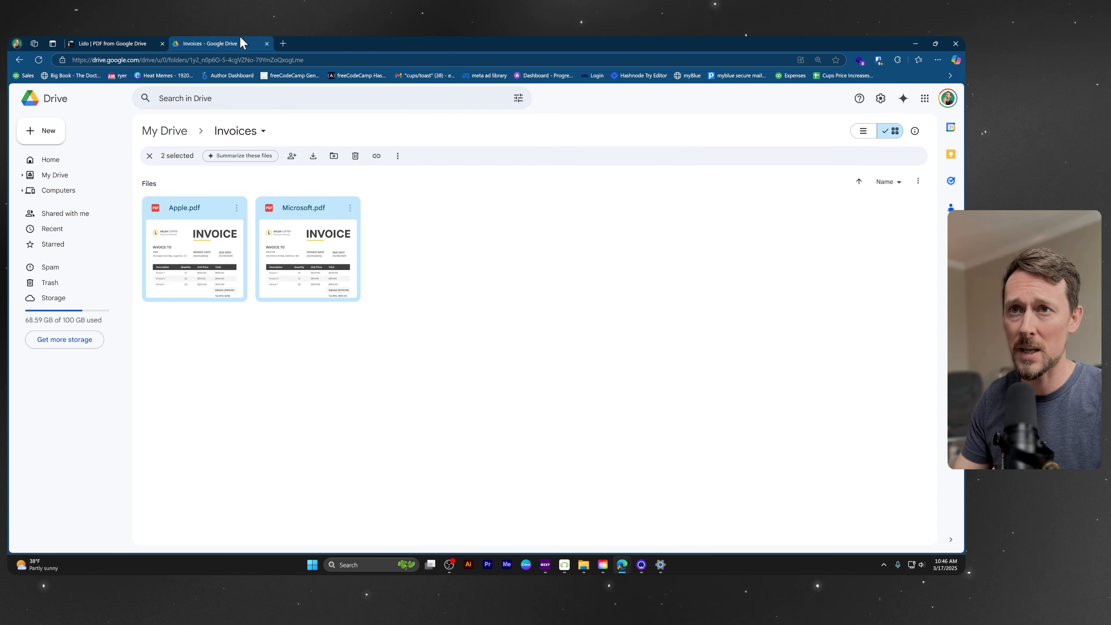
pyautogui.moveTo(382, 337); pyautogui.dragTo(259, 259)
pyautogui.click(121, 39)
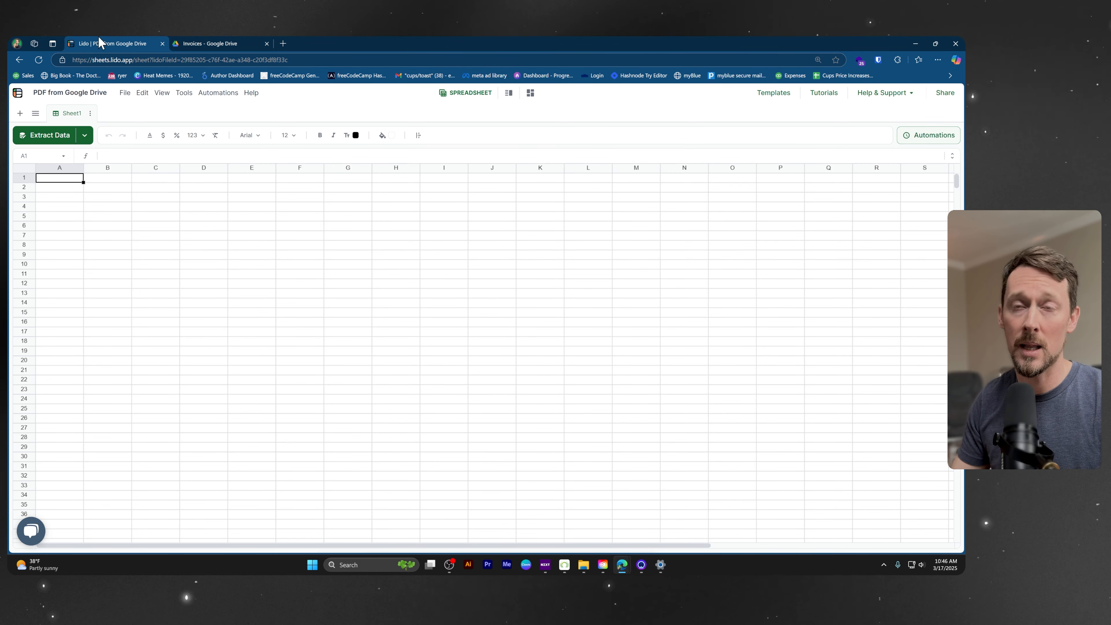
# Step: Open the Data Extractor for the sheet and set Google Drive as the source of the files
pyautogui.click(185, 94)
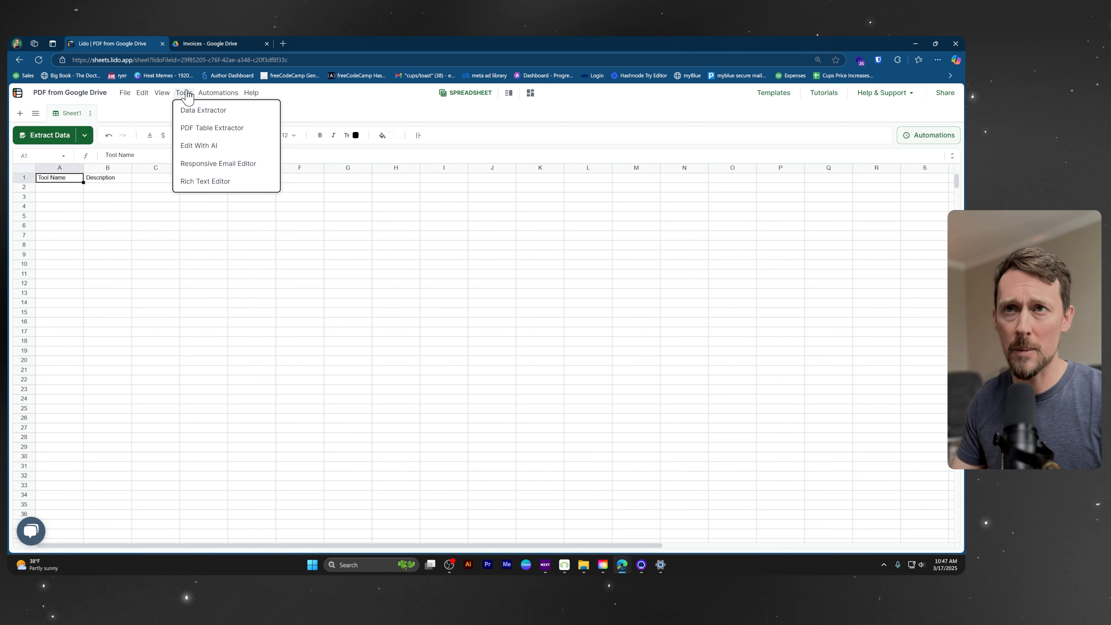
pyautogui.click(201, 110)
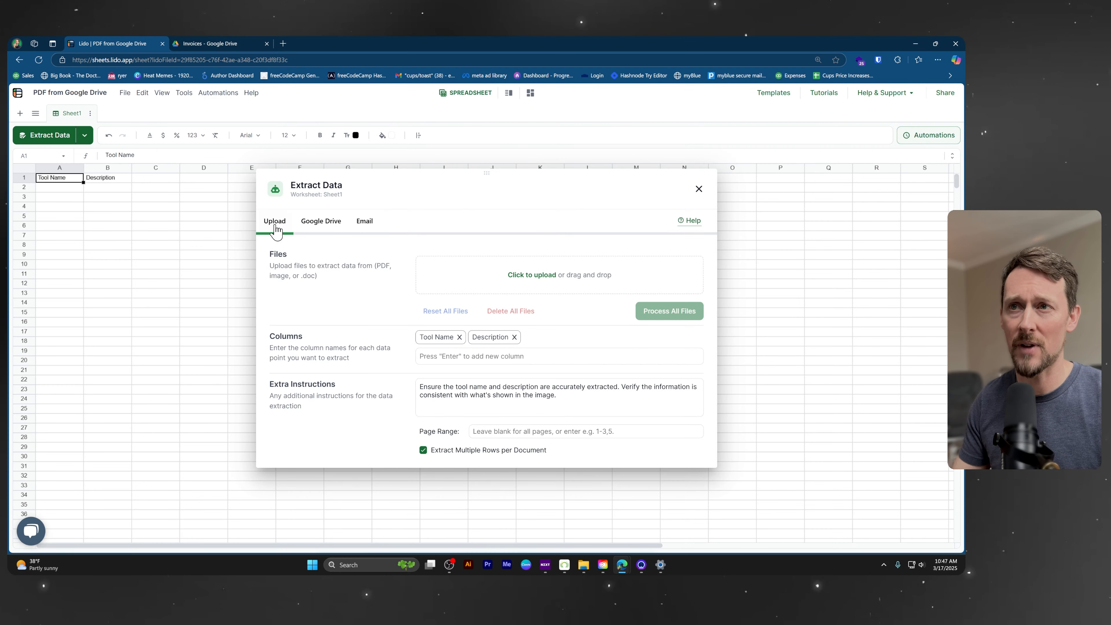
pyautogui.click(318, 221)
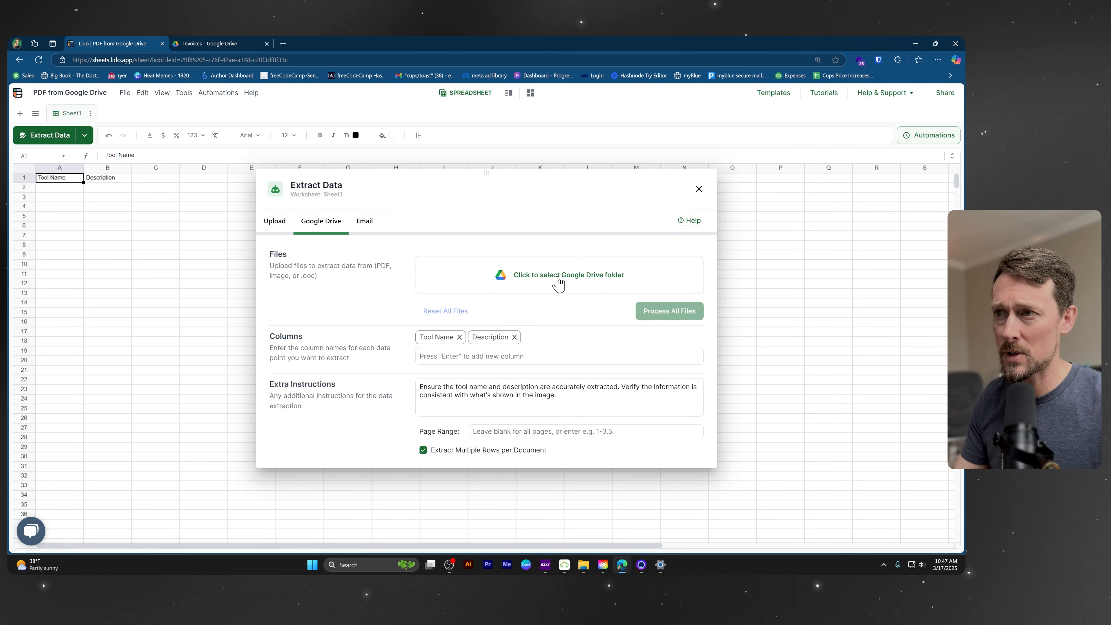
pyautogui.click(542, 279)
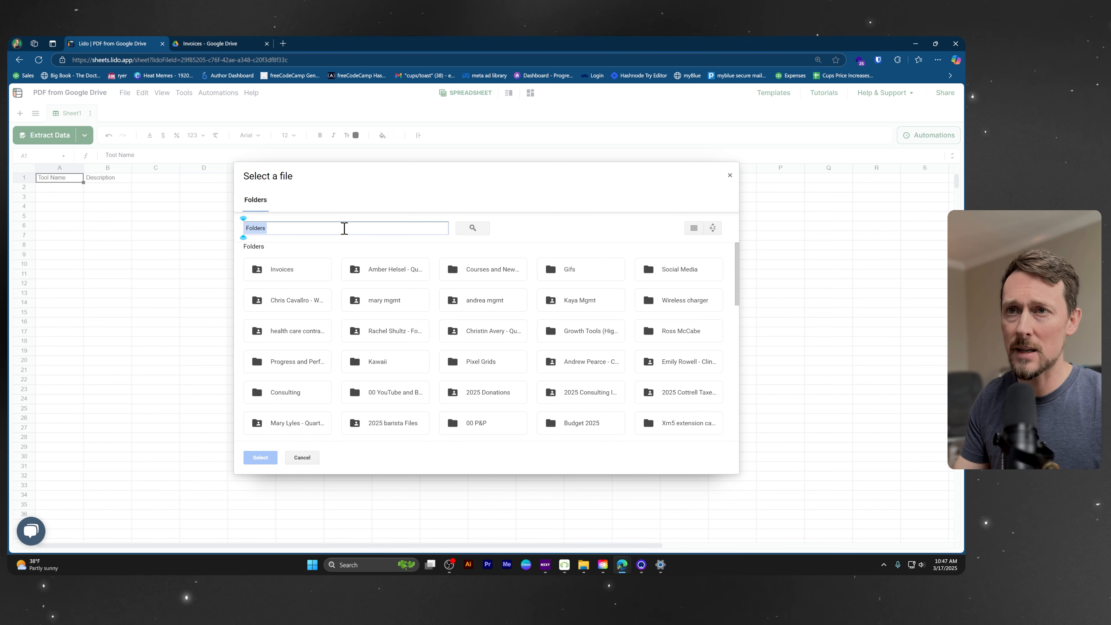
pyautogui.click(345, 228)
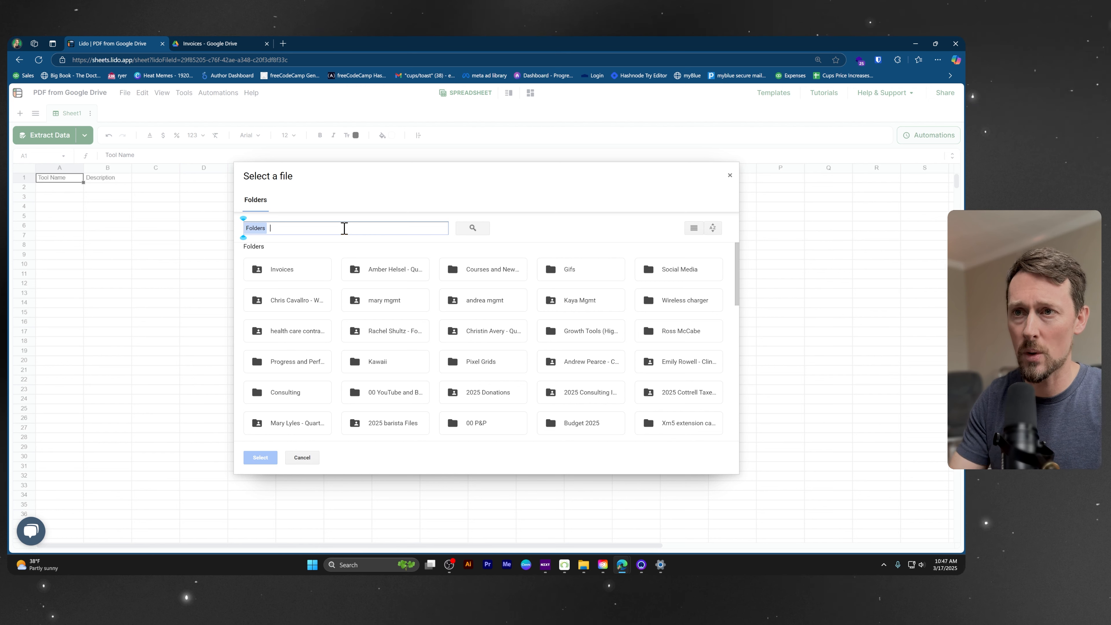
pyautogui.scroll(-1, 330, 302)
pyautogui.scroll(1, 329, 297)
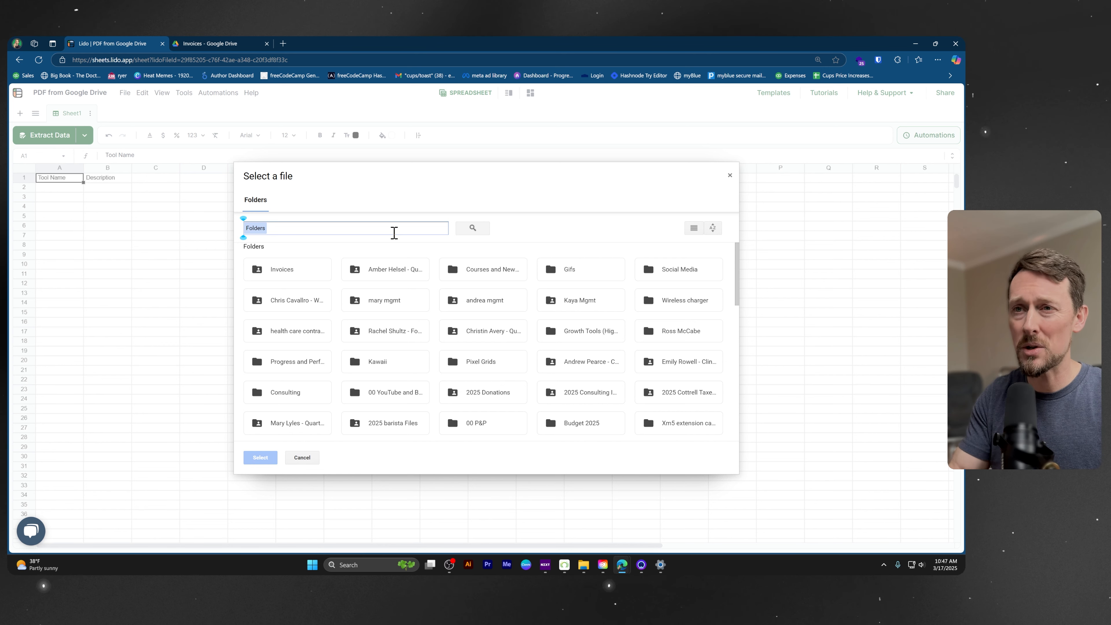
pyautogui.click(313, 275)
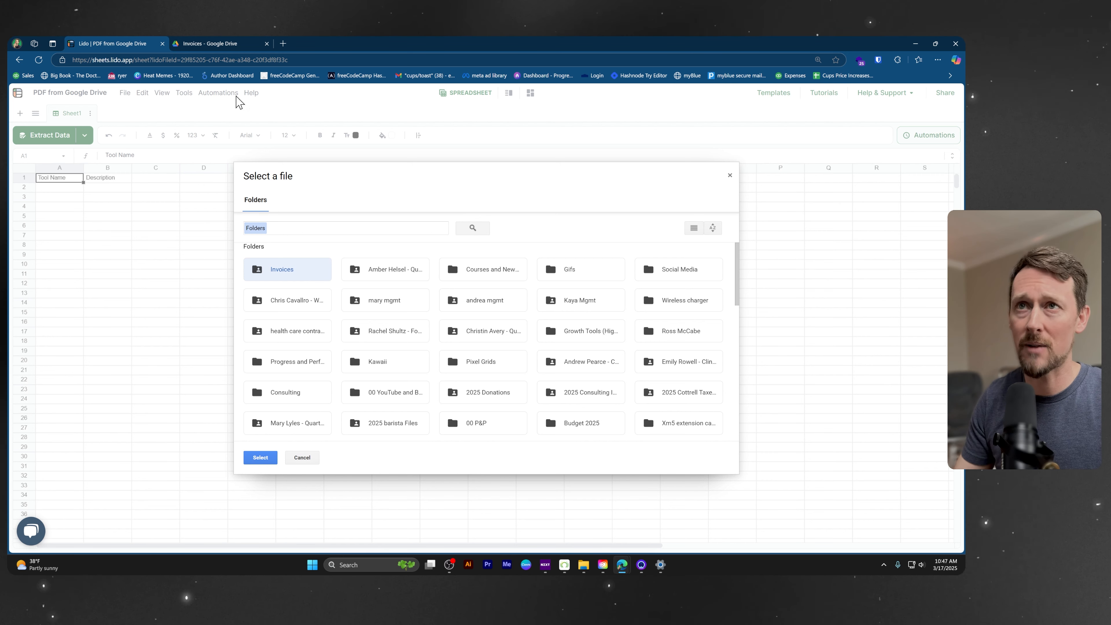
# Step: Switch to Google Drive and rename the Invoices folder to Invoices00
pyautogui.click(220, 43)
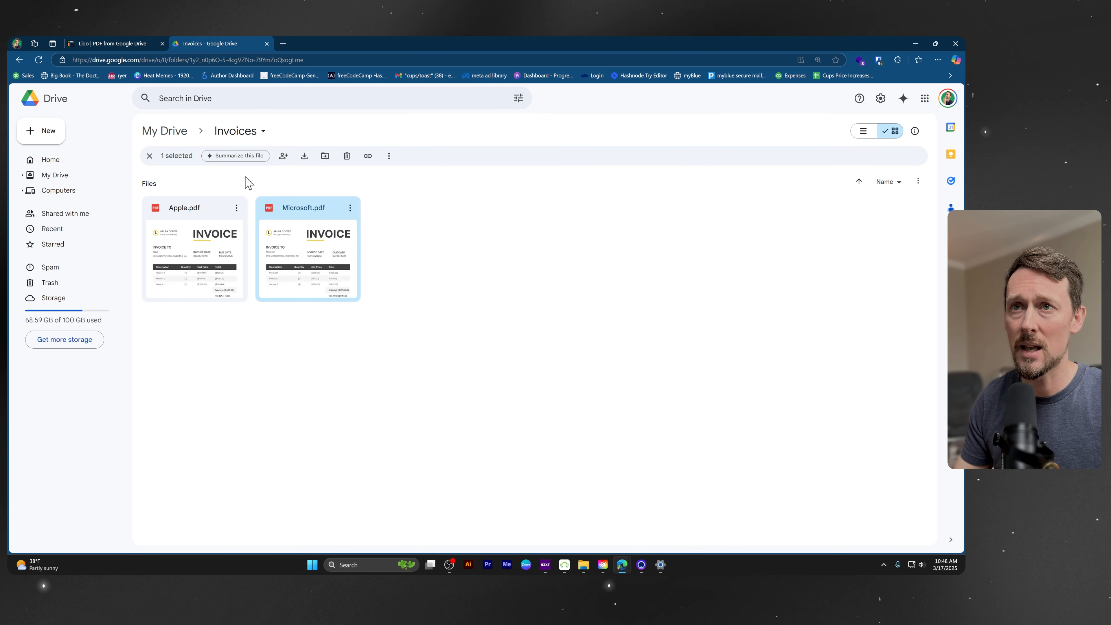
pyautogui.click(248, 132)
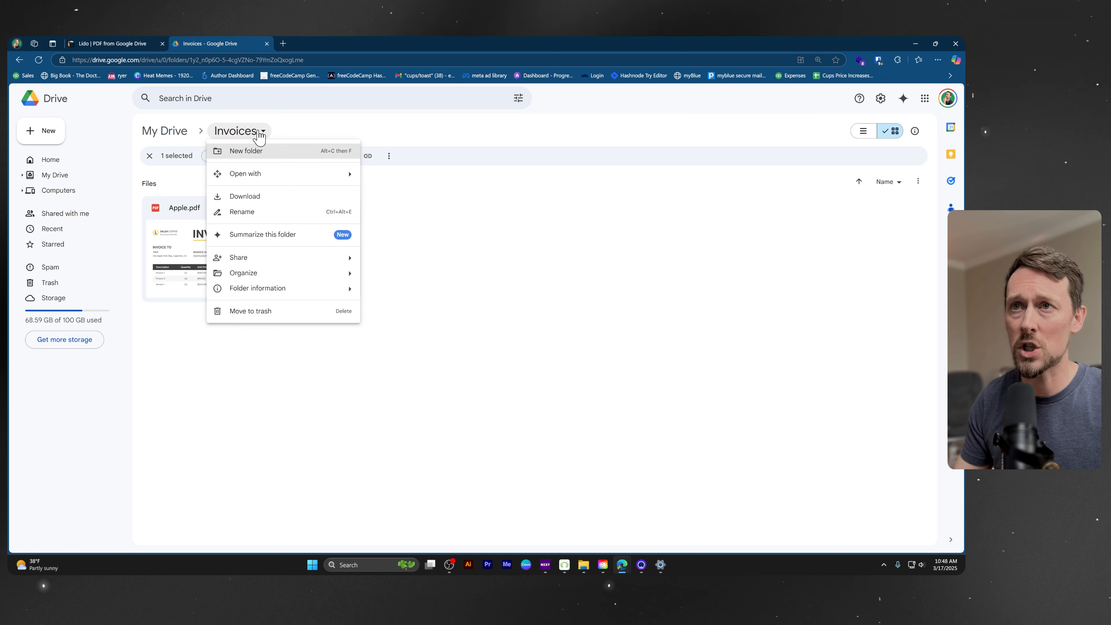
pyautogui.click(258, 214)
pyautogui.click(439, 310)
pyautogui.write('00')
pyautogui.press('Return')
# Step: Return to Lido, reload the Google Drive folder picker and select the Invoices00 folder as the extraction source
pyautogui.click(130, 42)
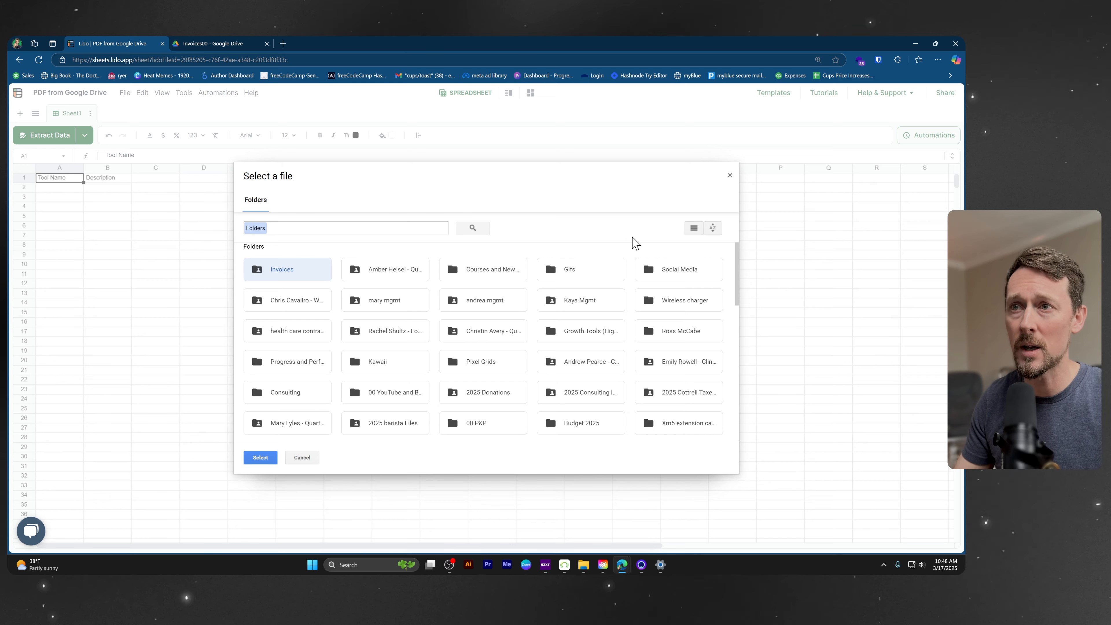
pyautogui.click(732, 179)
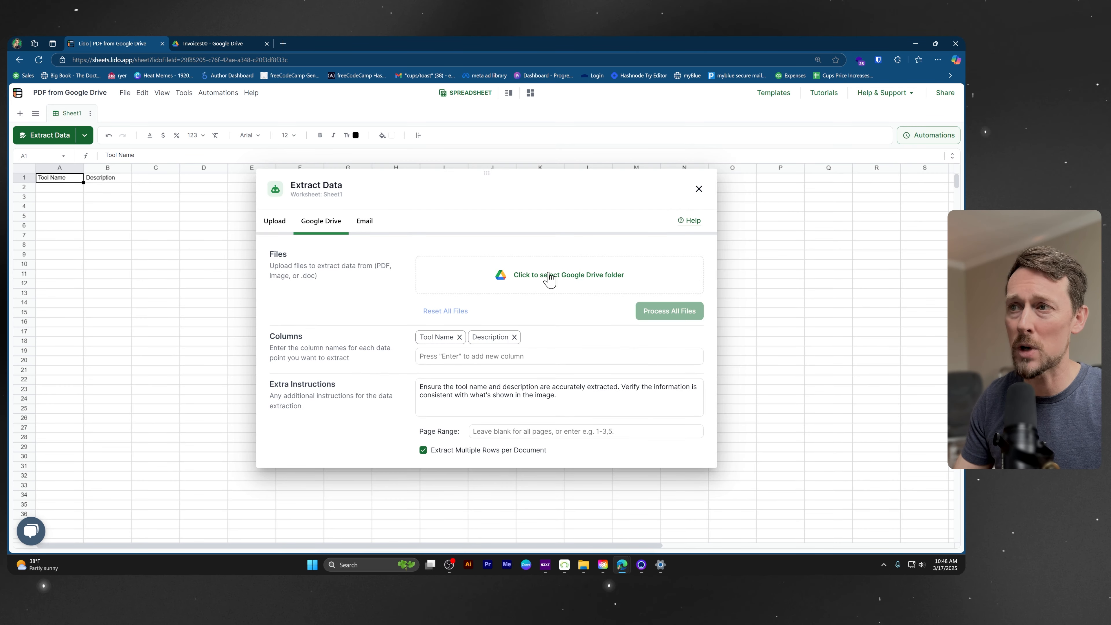
pyautogui.click(566, 280)
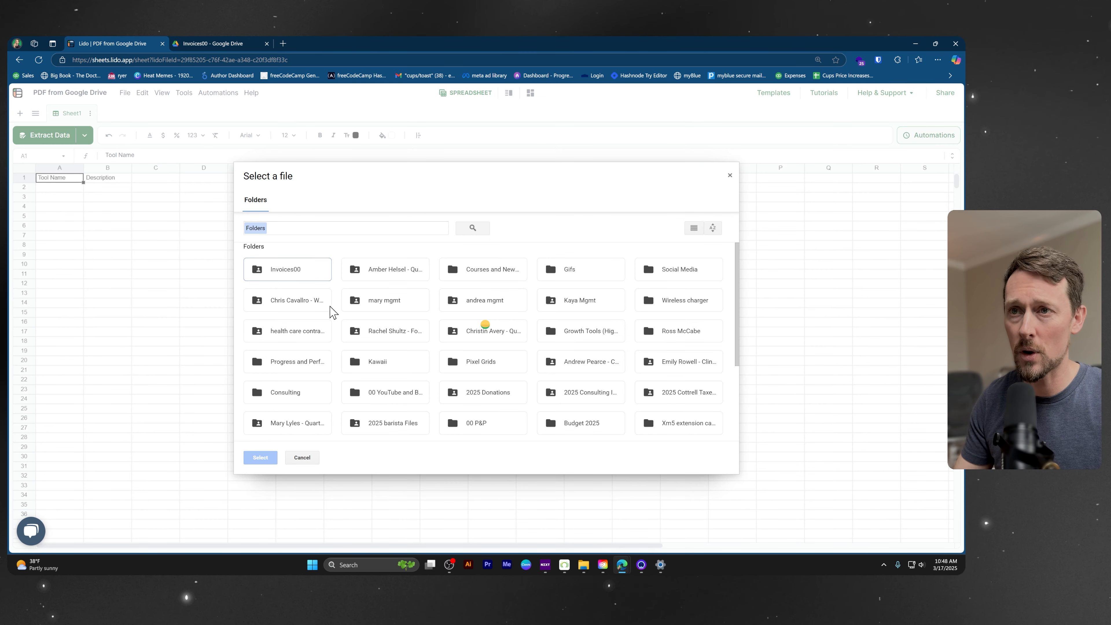
pyautogui.click(287, 272)
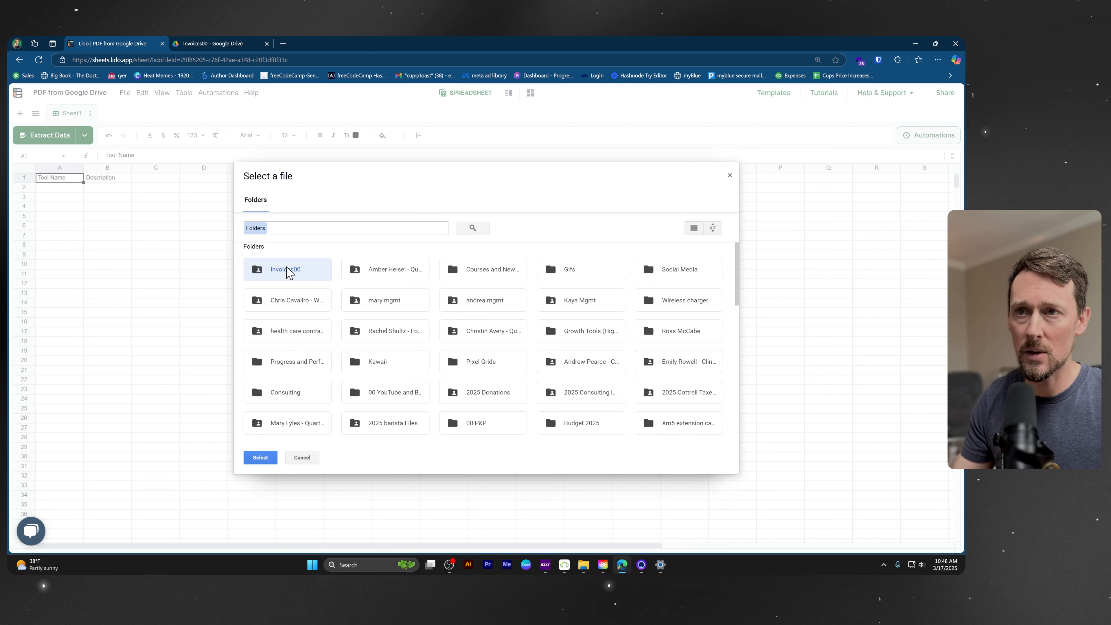
pyautogui.doubleClick(287, 272)
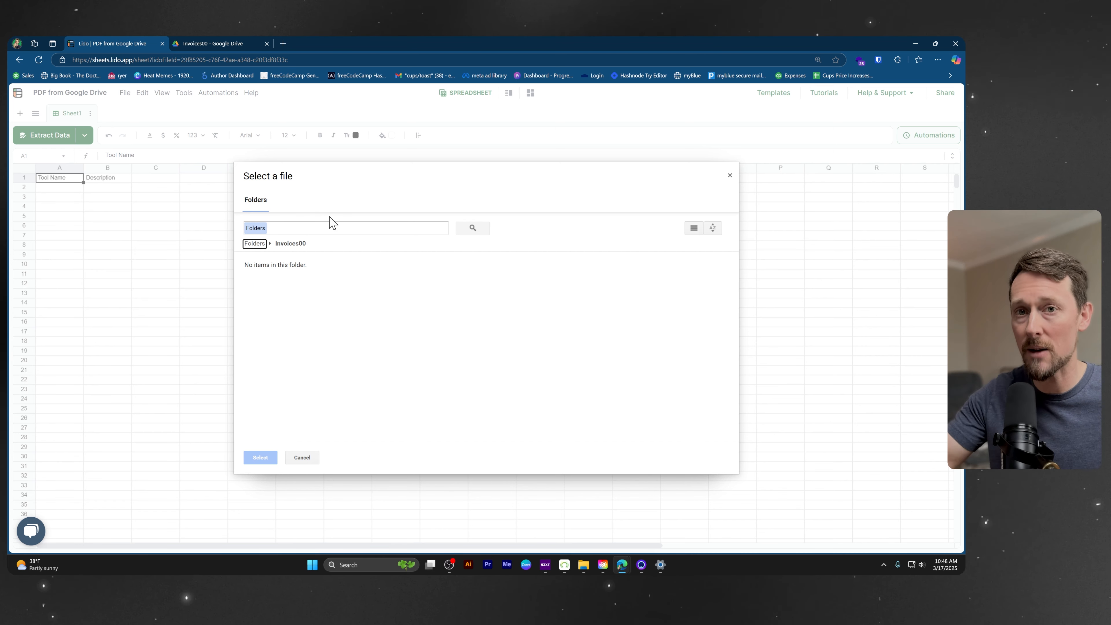
pyautogui.click(255, 244)
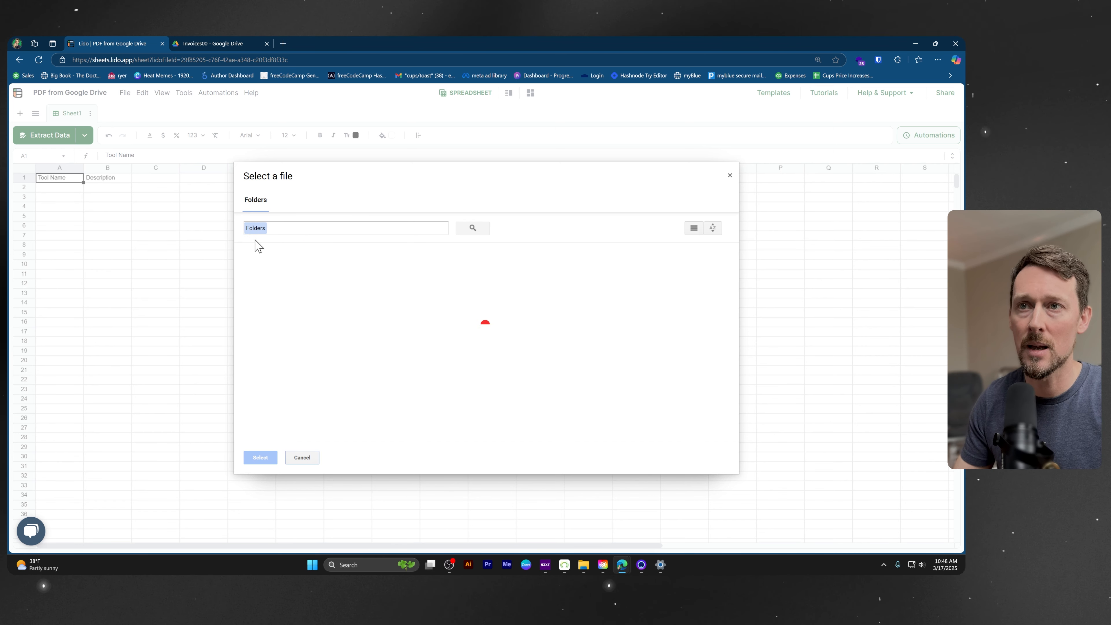
pyautogui.click(278, 282)
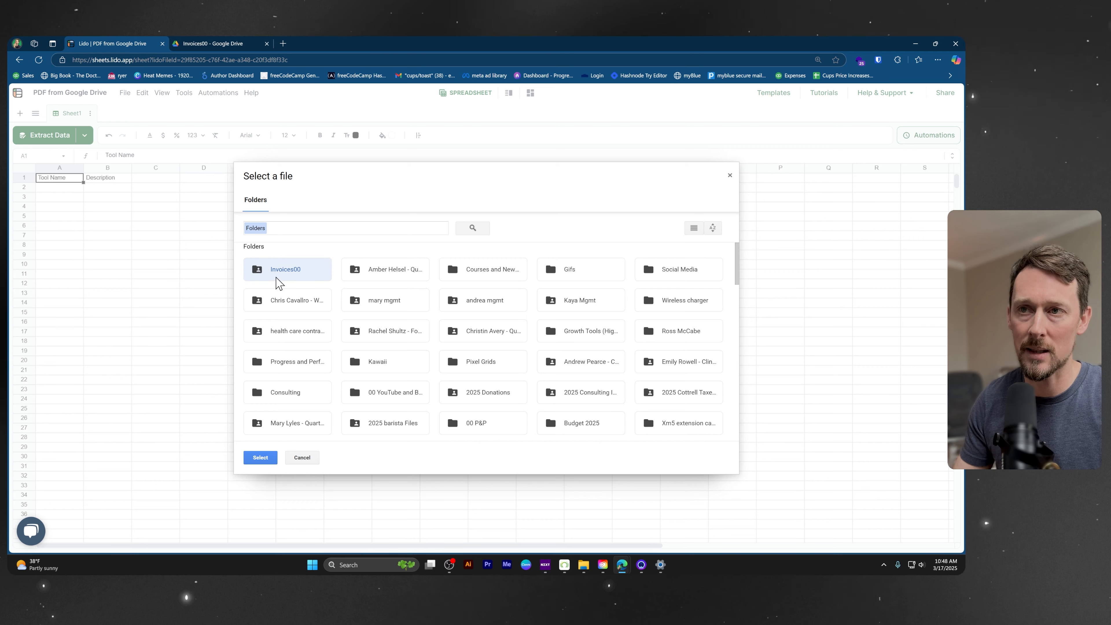
pyautogui.click(266, 458)
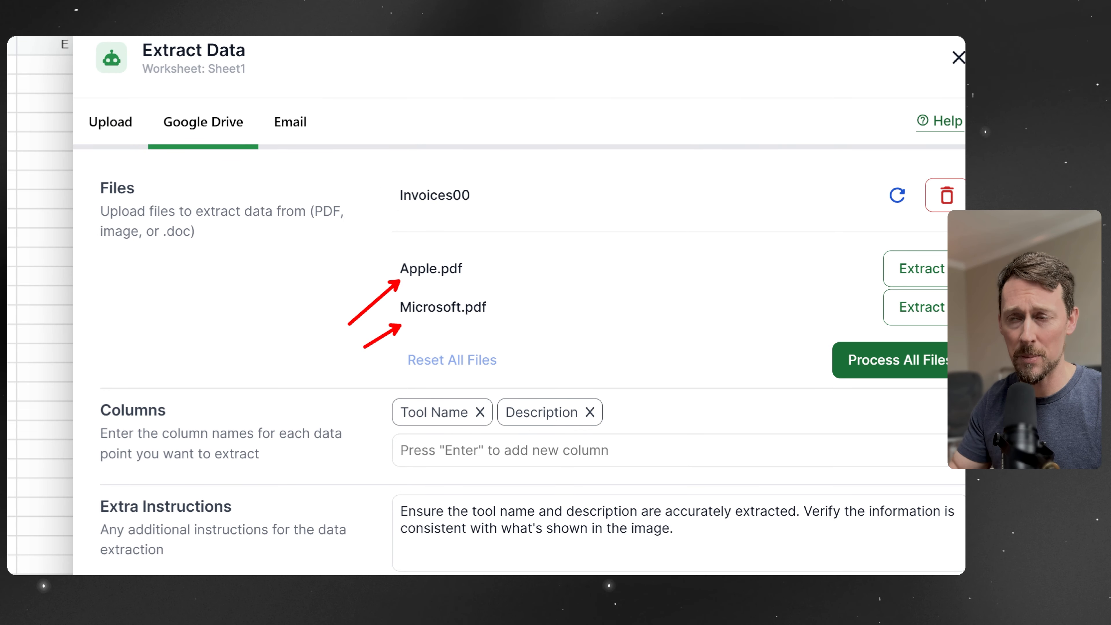
# Step: Open Apple.pdf from the Invoices00 folder in Google Drive to examine the headings of its invoice table
pyautogui.click(227, 43)
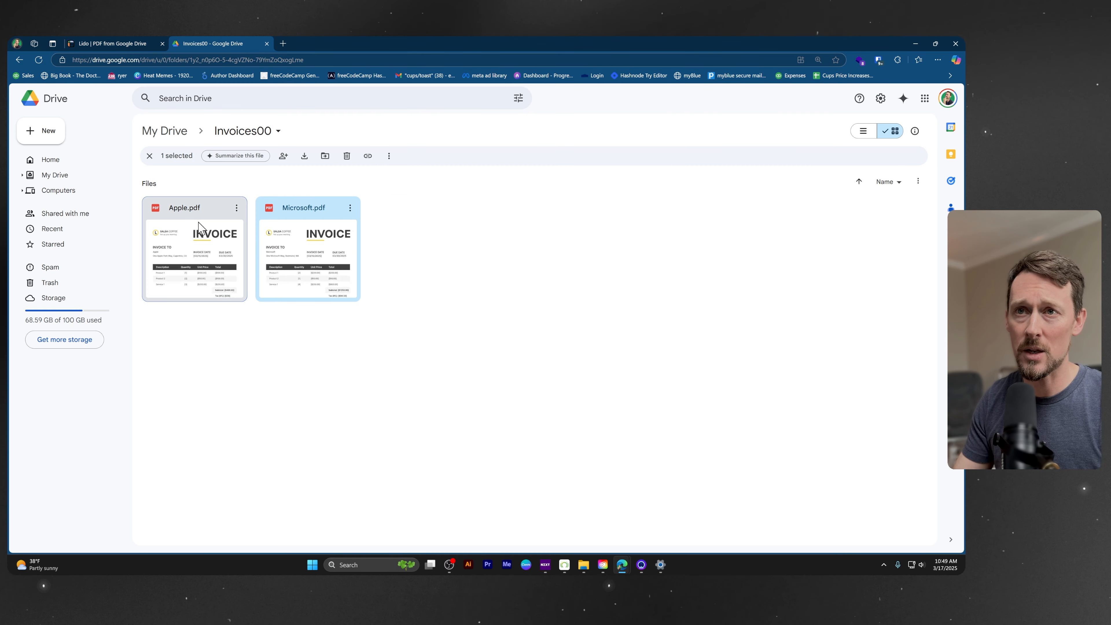
pyautogui.click(219, 298)
pyautogui.hotkey('ctrl', 'Tab')
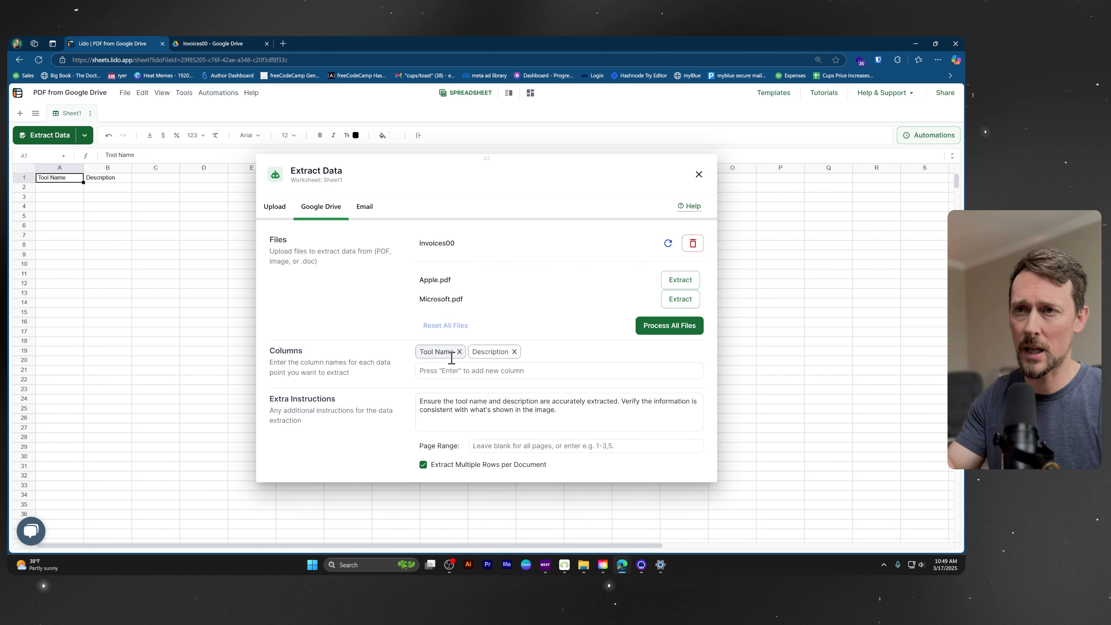
pyautogui.click(213, 44)
pyautogui.doubleClick(210, 242)
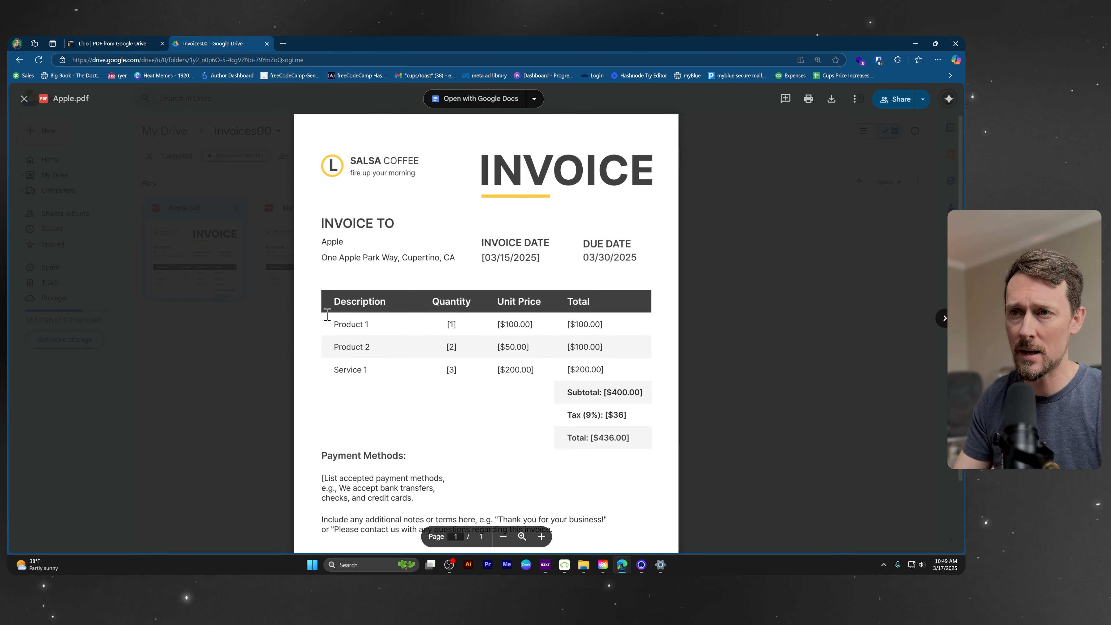
pyautogui.moveTo(334, 301); pyautogui.dragTo(377, 307)
# Step: Back in Lido, remove the Tool Name column from the extraction and add Quantity and Total columns
pyautogui.hotkey('ctrl', 'Tab')
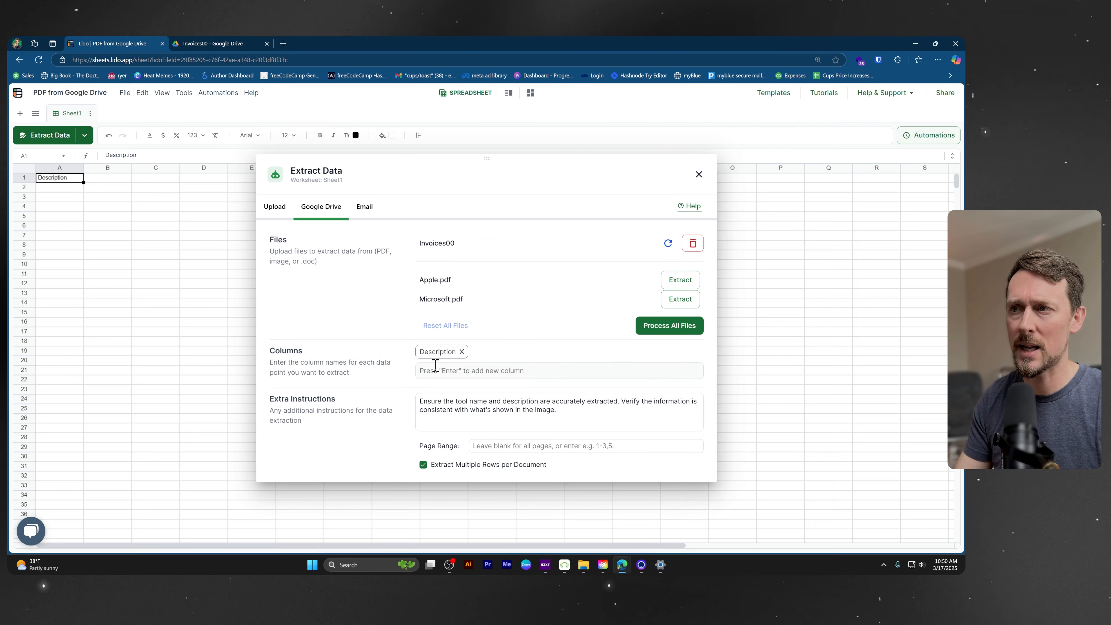
pyautogui.write('Quantity')
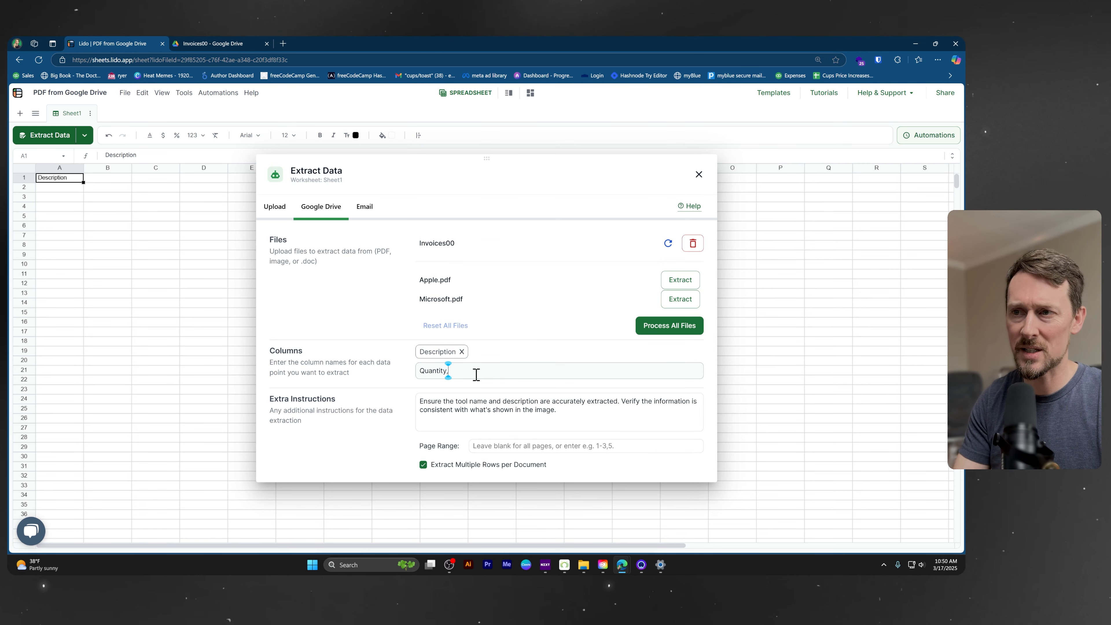
pyautogui.press('Return')
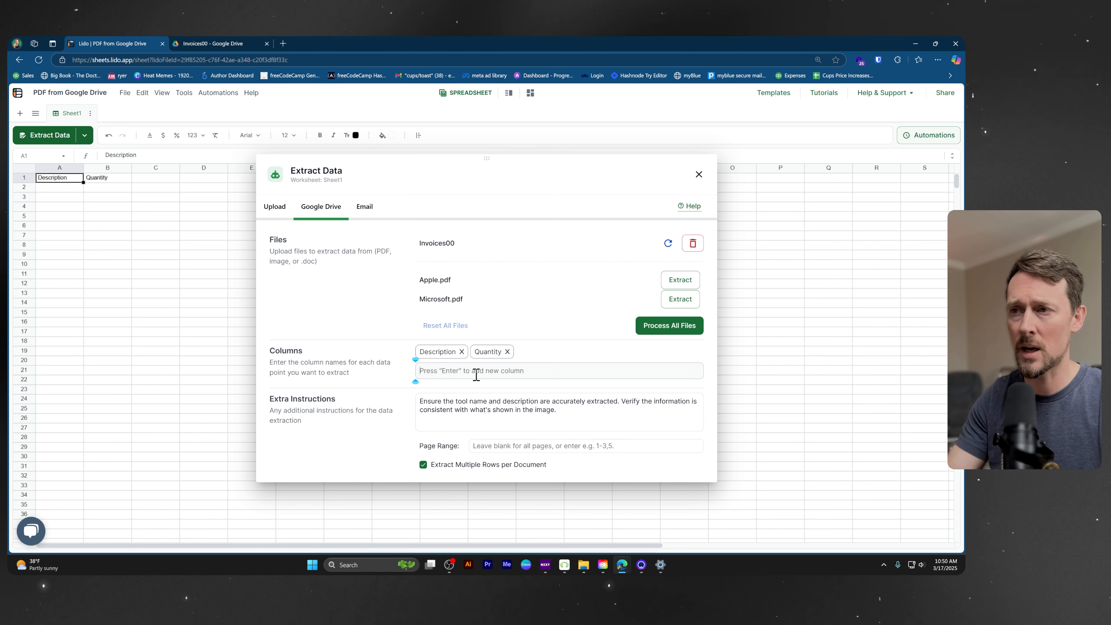
pyautogui.write('Tota')
pyautogui.press('Return')
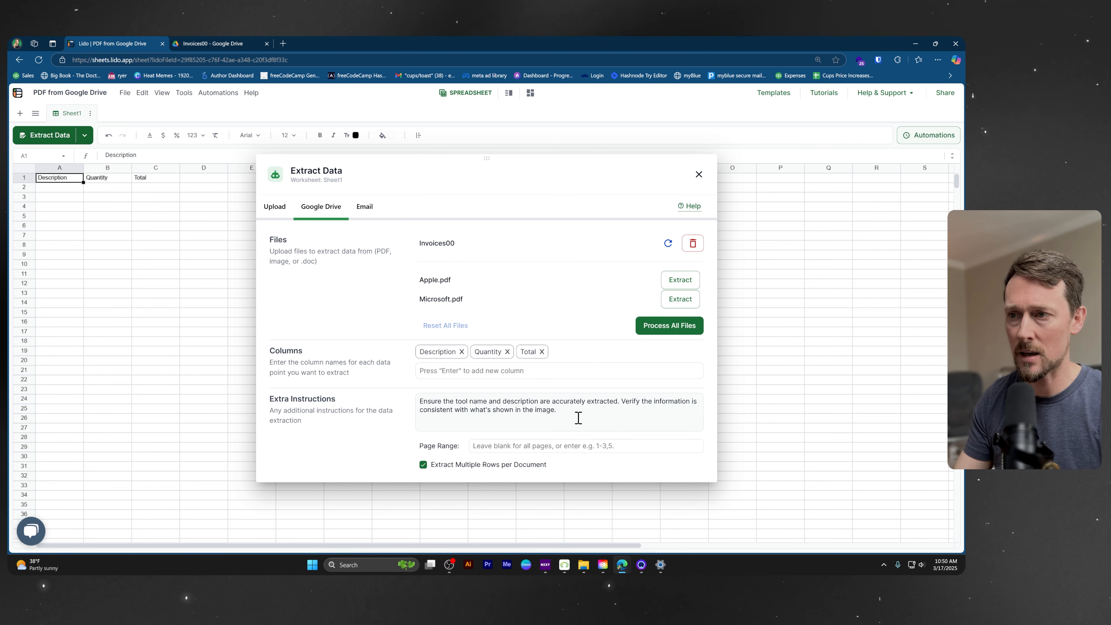
# Step: Clear the existing text from the extra instructions of the data extraction
pyautogui.moveTo(578, 418); pyautogui.dragTo(313, 389)
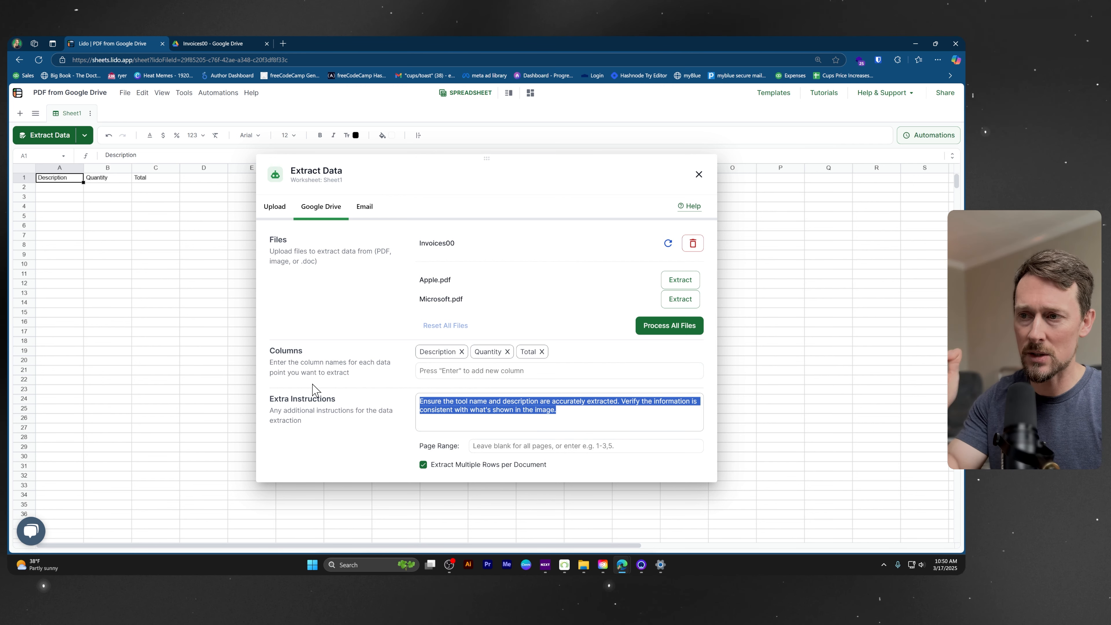
pyautogui.press('BackSpace')
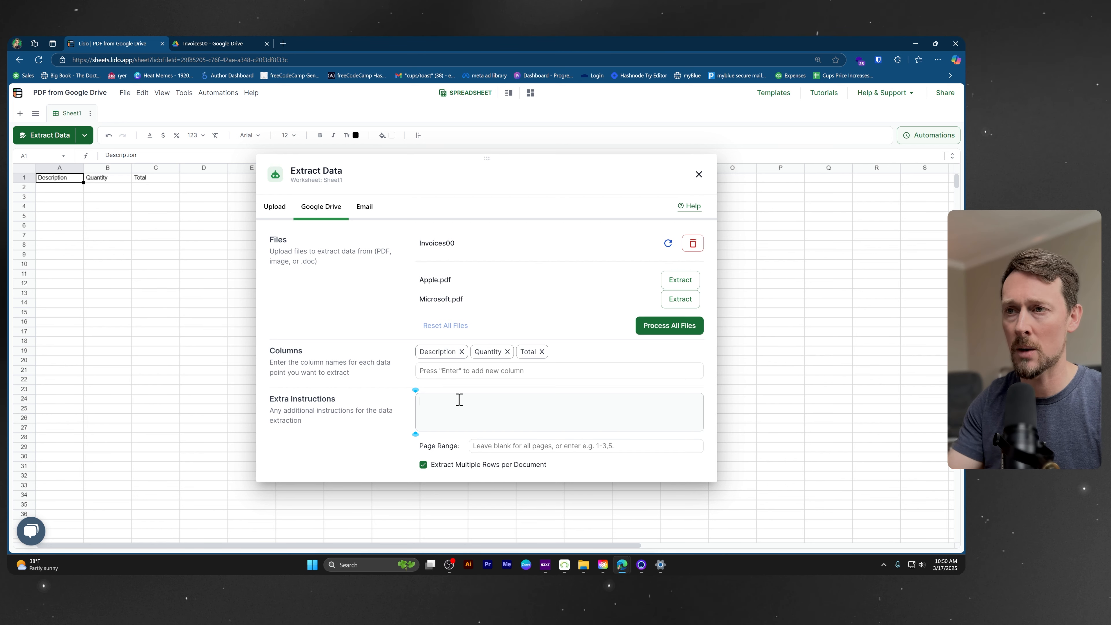
# Step: Check the Apple invoice's fields, add a Date column to the extraction in Lido and process all files
pyautogui.click(231, 43)
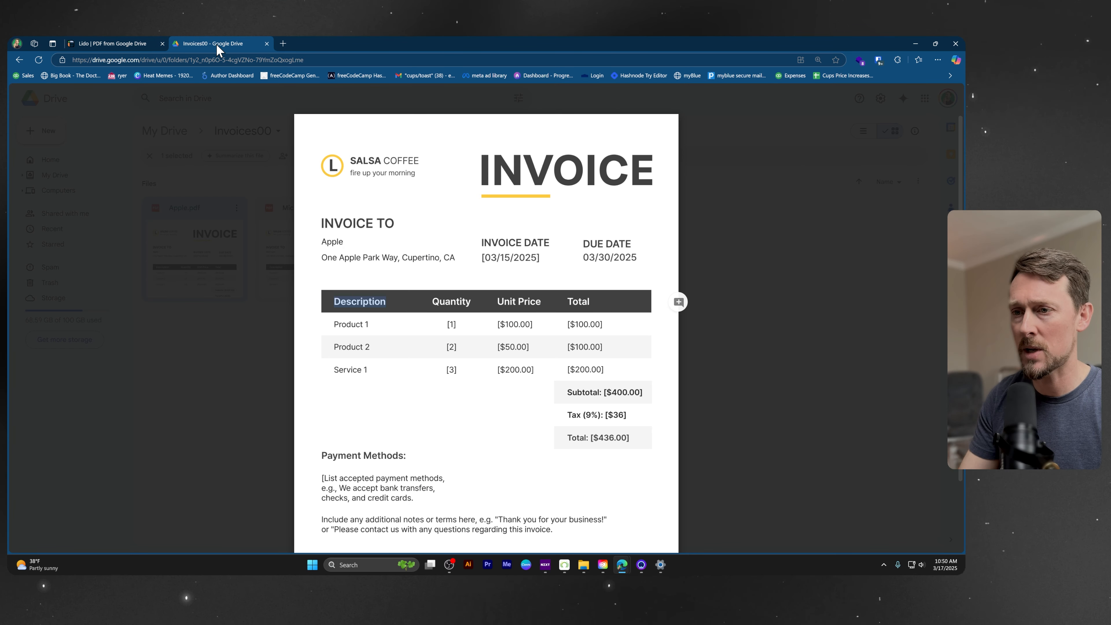
pyautogui.scroll(-2, 349, 197)
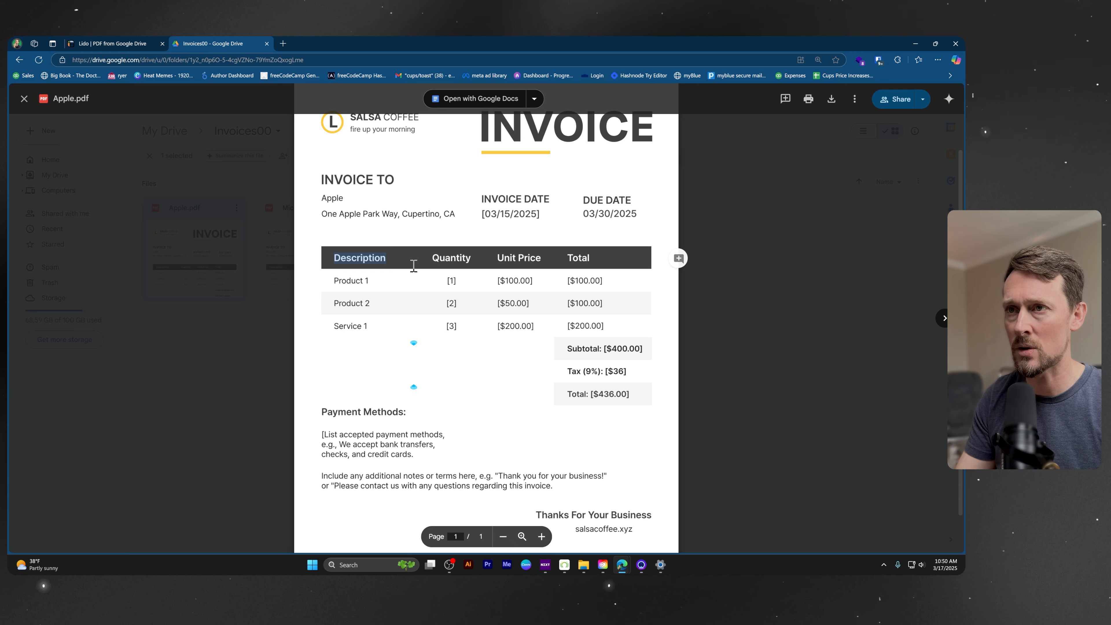
pyautogui.scroll(3, 412, 342)
pyautogui.click(232, 109)
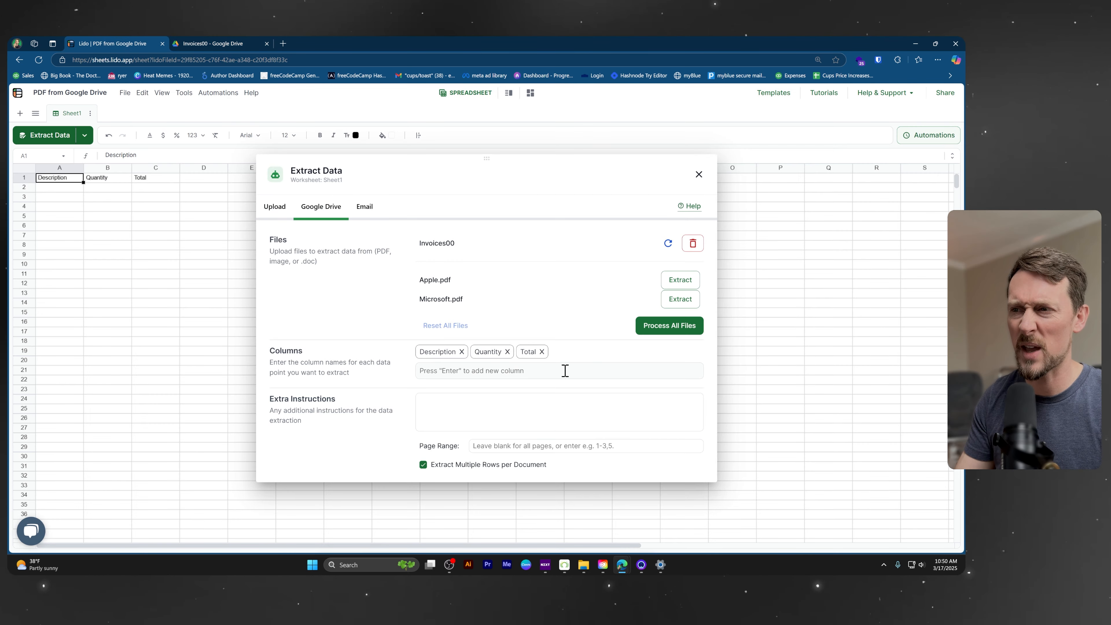
pyautogui.click(563, 370)
pyautogui.write('Date')
pyautogui.press('Return')
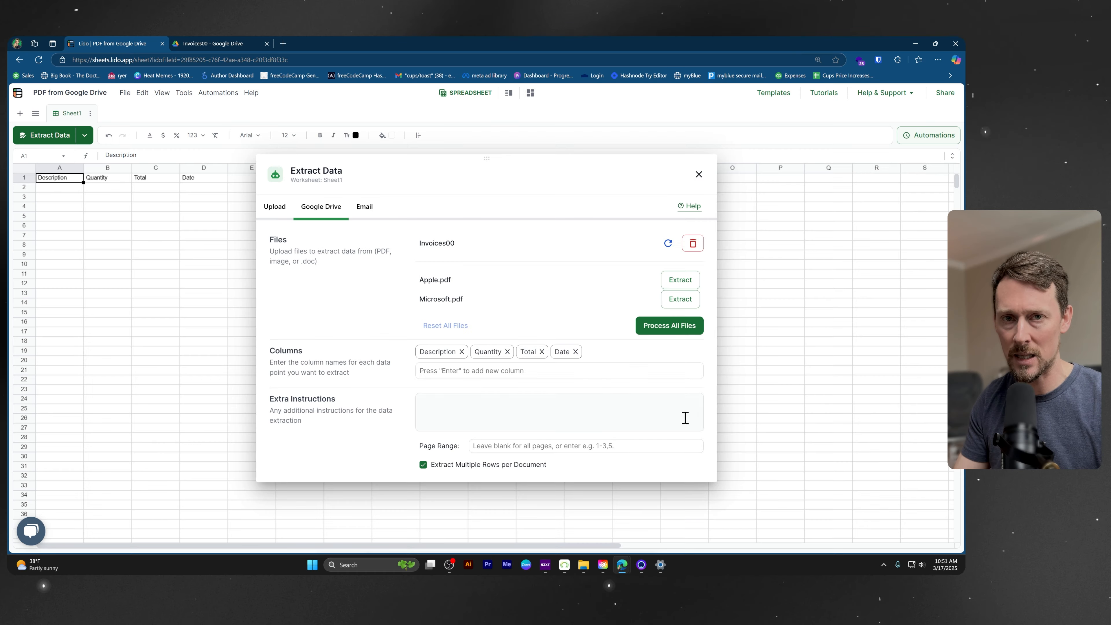
pyautogui.click(640, 371)
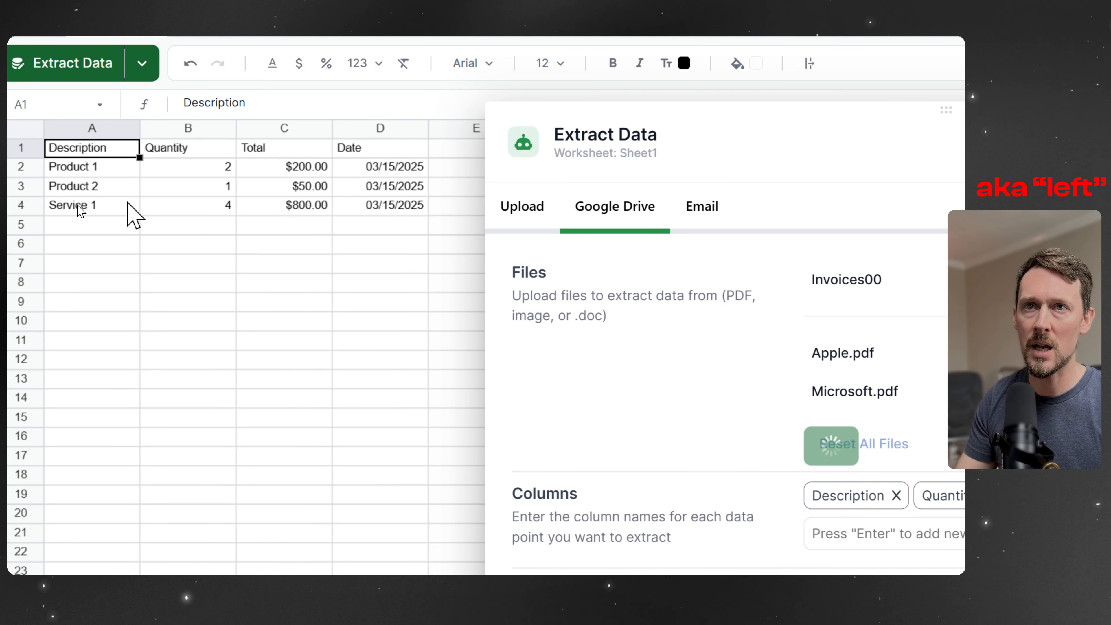
# Step: Examine the extracted Product and Service descriptions in column A of the spreadsheet, row by row
pyautogui.click(53, 206)
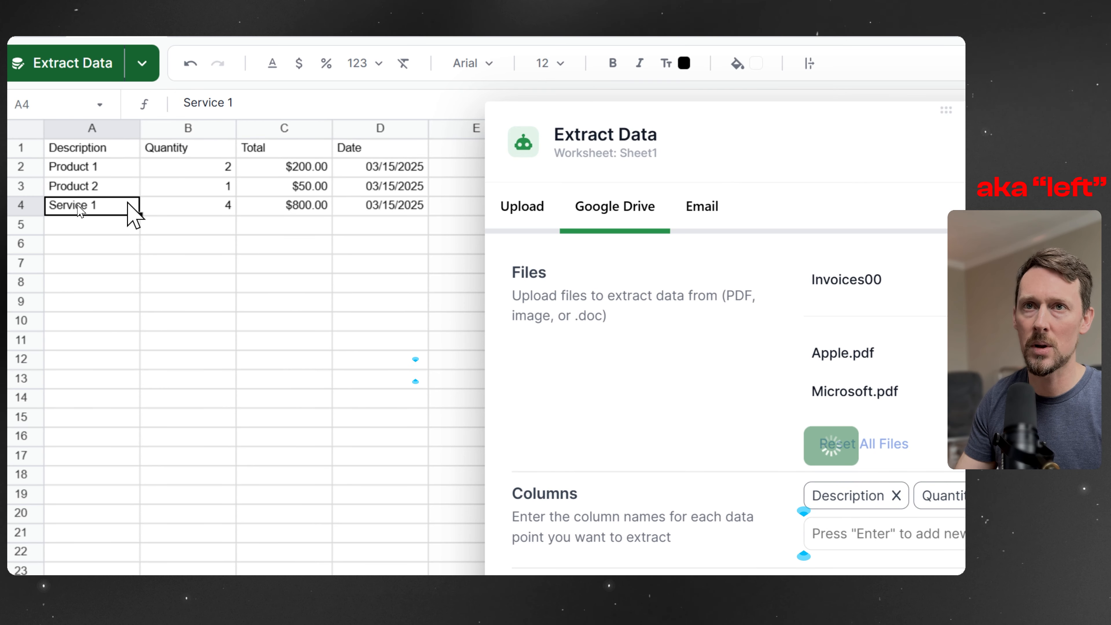
pyautogui.moveTo(75, 166); pyautogui.dragTo(64, 239)
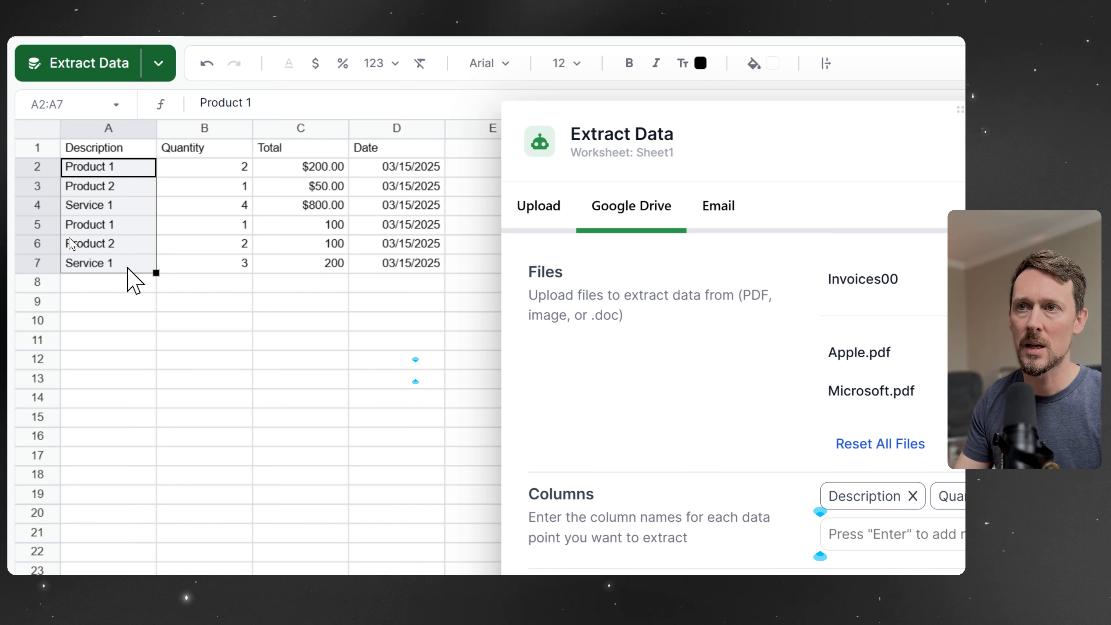
pyautogui.click(98, 168)
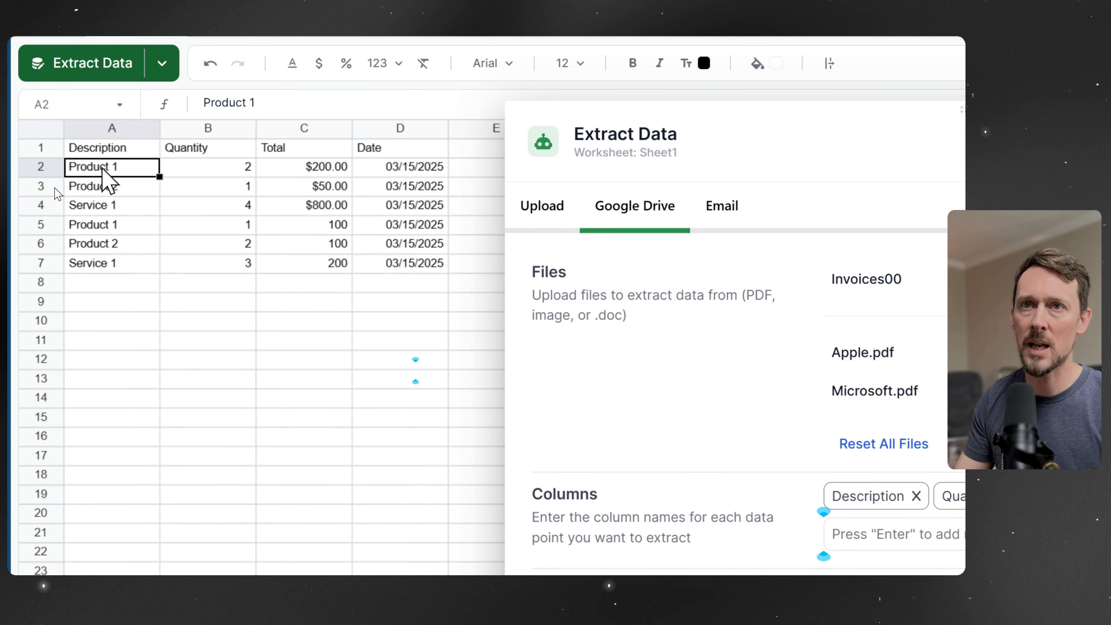
pyautogui.click(87, 193)
pyautogui.click(72, 211)
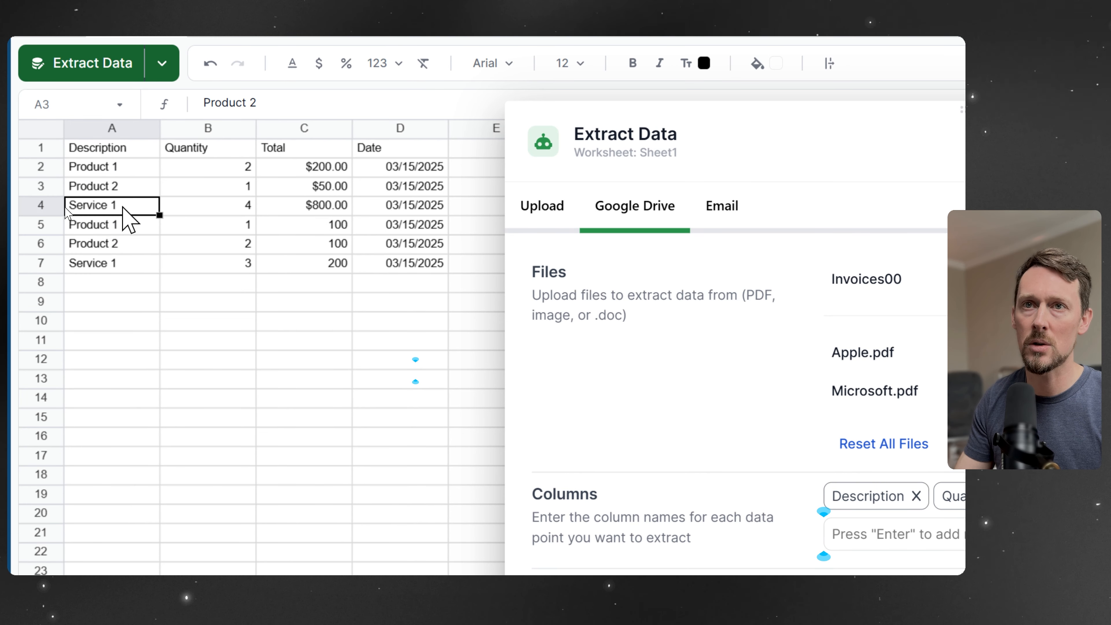
pyautogui.click(71, 226)
pyautogui.click(70, 242)
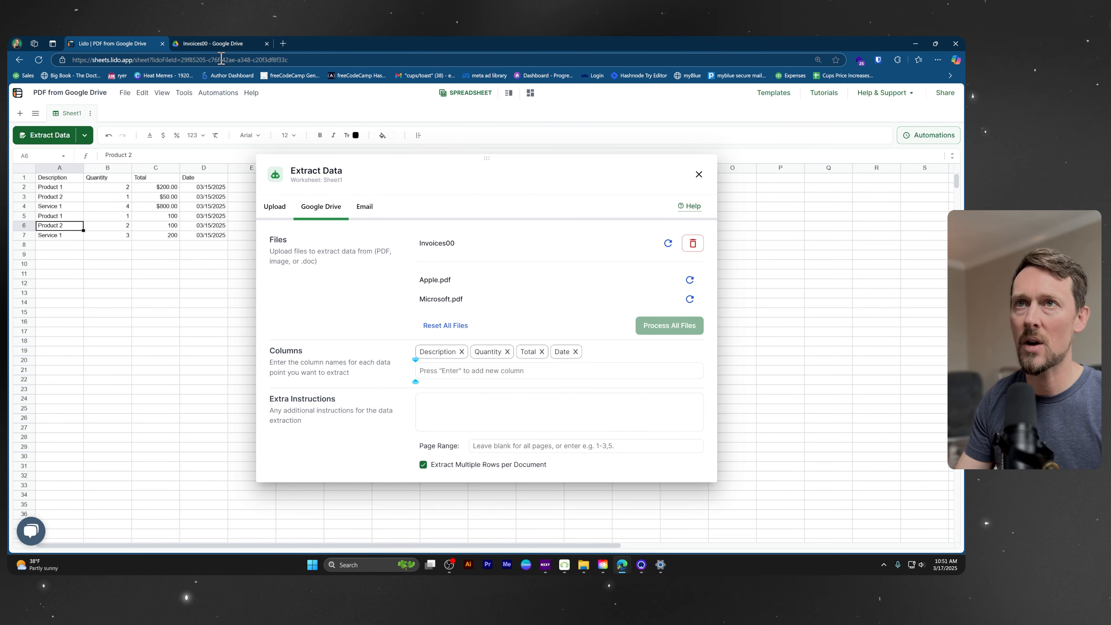
# Step: Clear the extracted rows in A2:D7 in Lido, and open Apple.pdf in Google Drive to check its Invoice To field
pyautogui.click(218, 47)
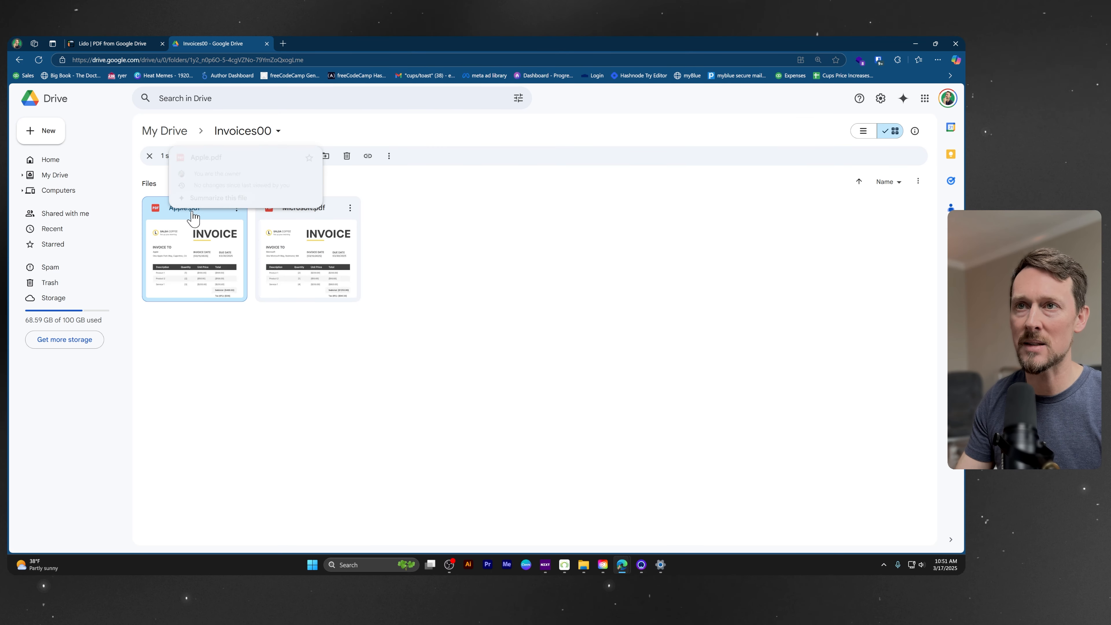
pyautogui.click(282, 229)
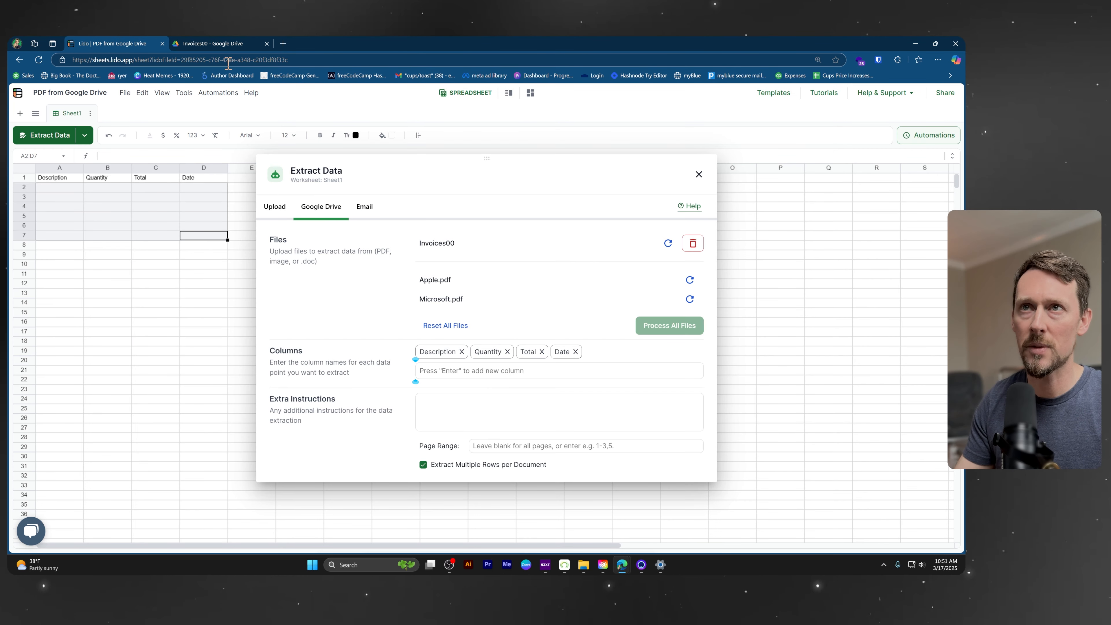
pyautogui.click(213, 43)
pyautogui.doubleClick(153, 261)
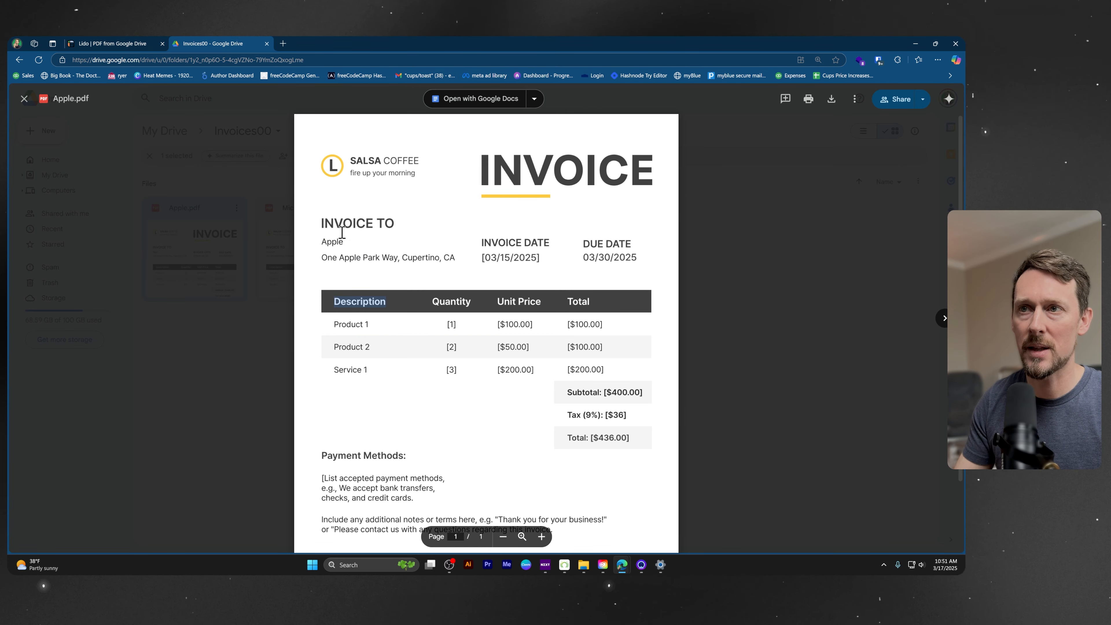
pyautogui.click(263, 134)
# Step: Back in Lido, add an Invoice To column to the extraction
pyautogui.click(100, 43)
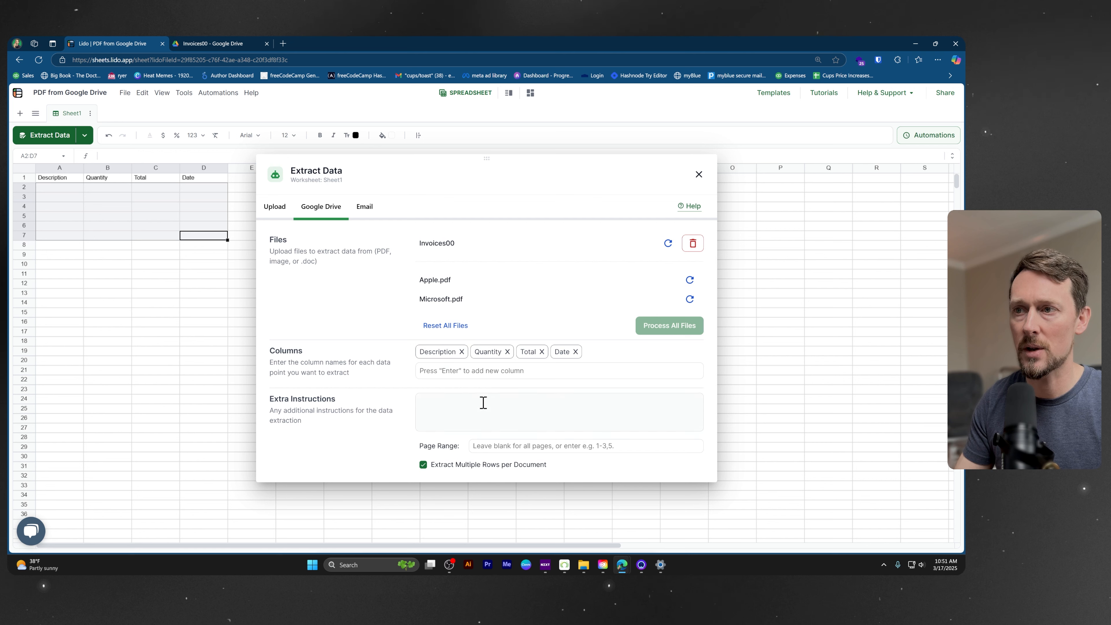
pyautogui.write('Inv')
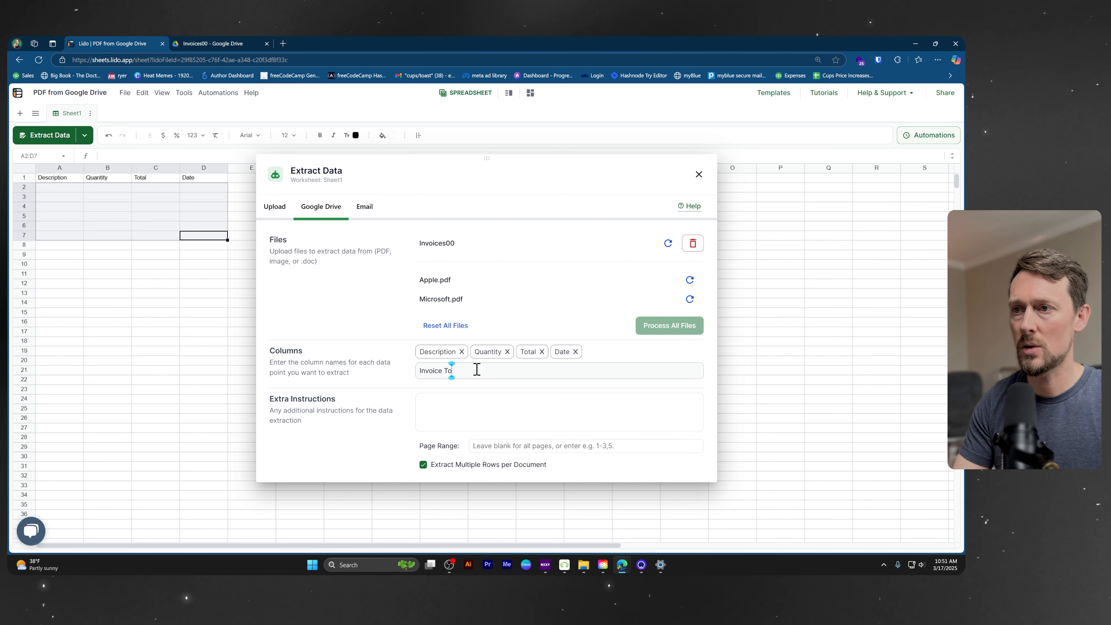
pyautogui.write('oice To')
pyautogui.press('Return')
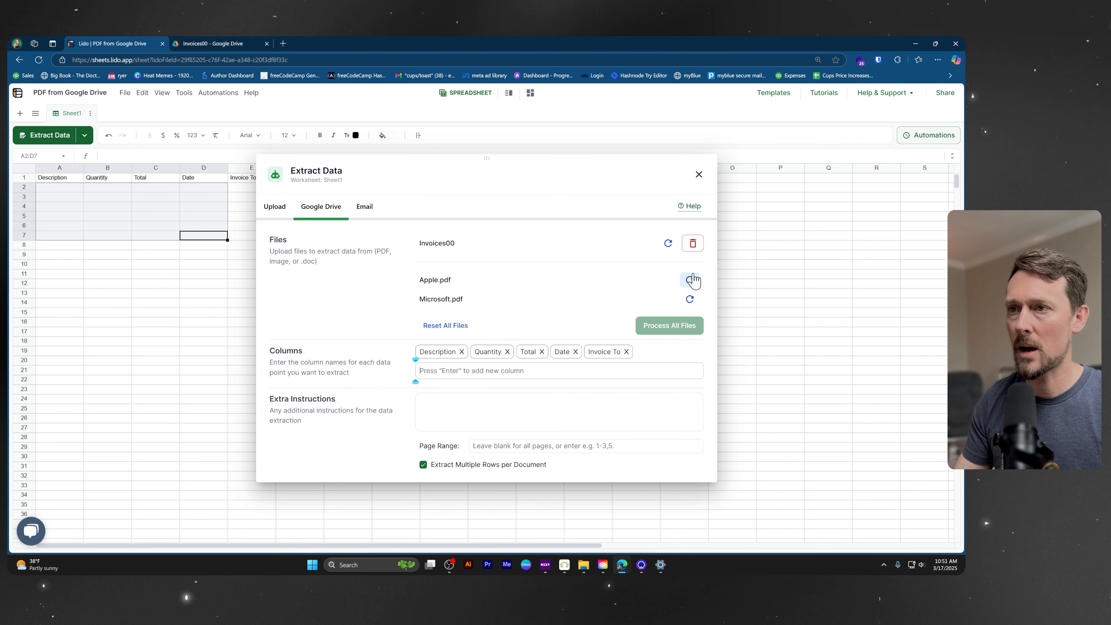
# Step: Refresh the Invoices00 folder, reset Apple.pdf and Microsoft.pdf for extraction, and process all files again
pyautogui.click(668, 243)
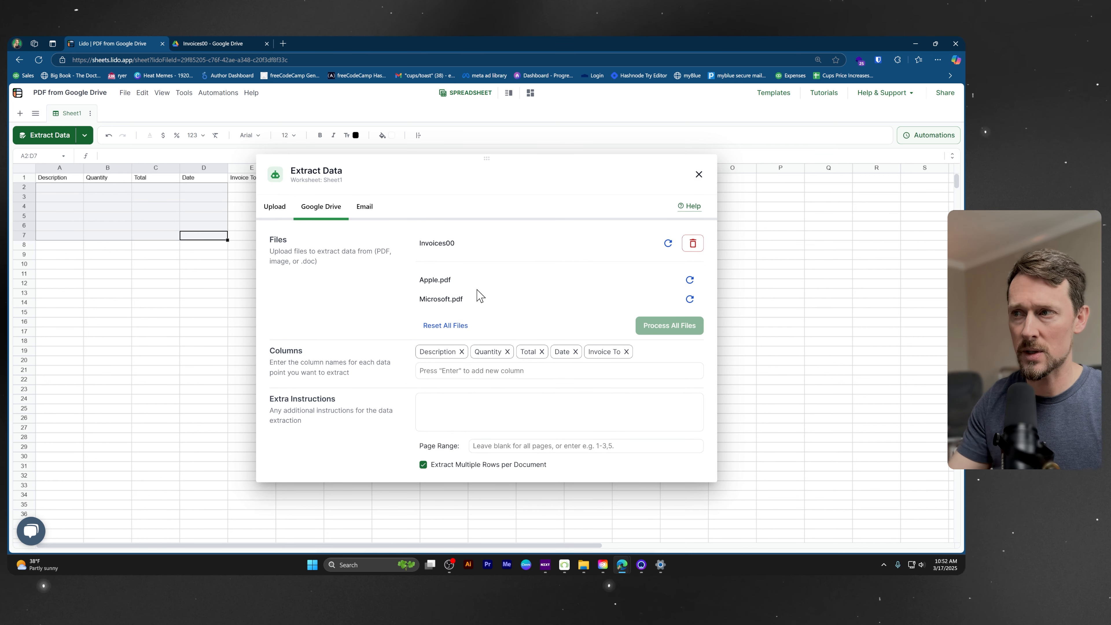
pyautogui.click(688, 279)
pyautogui.click(690, 299)
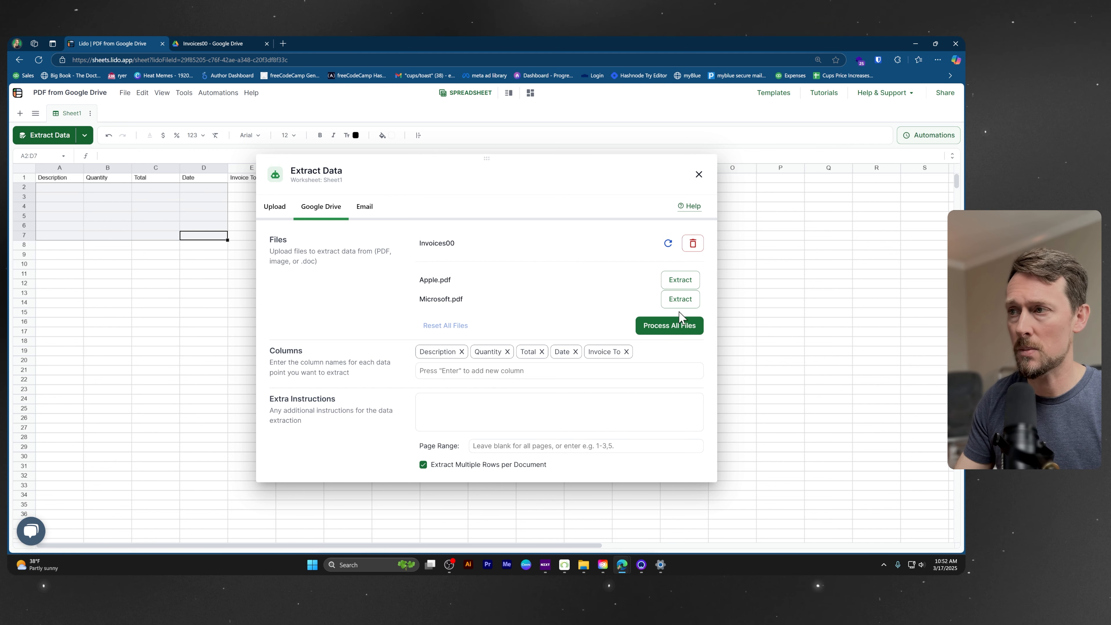
pyautogui.click(675, 329)
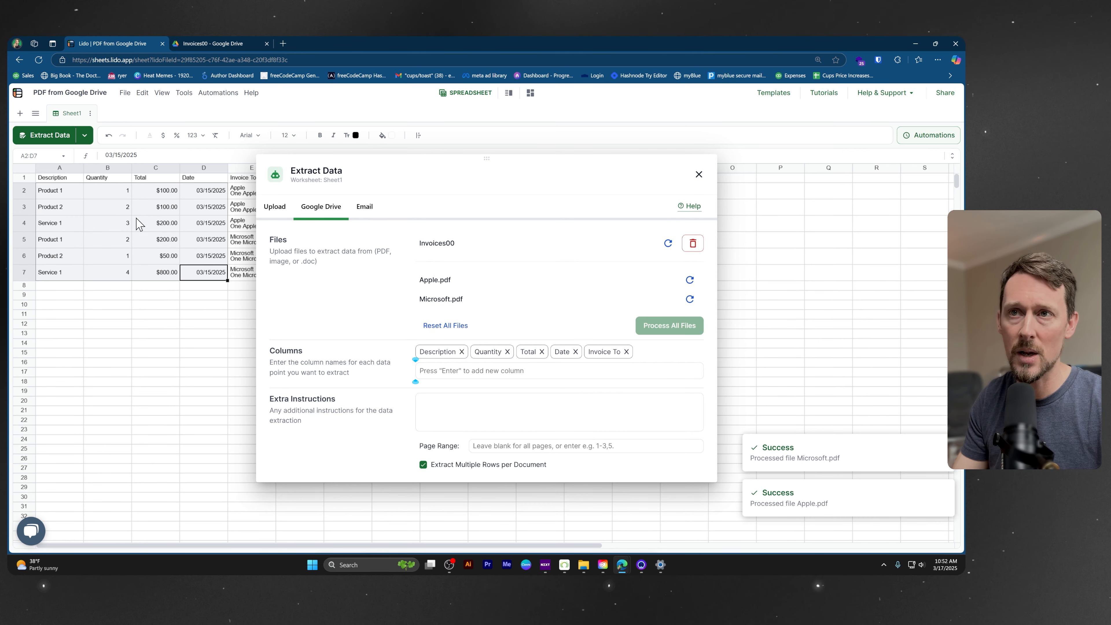
# Step: Move the Extract Data dialog aside to examine the Invoice To column, and look over the Invoices00 folder in Google Drive
pyautogui.moveTo(291, 156); pyautogui.dragTo(392, 152)
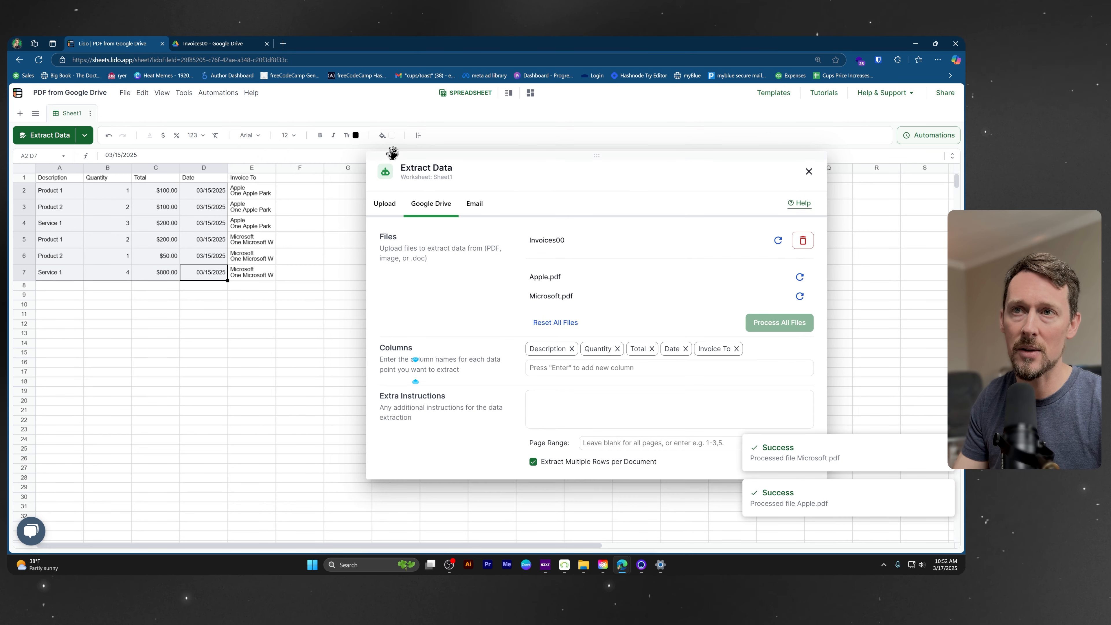
pyautogui.click(235, 169)
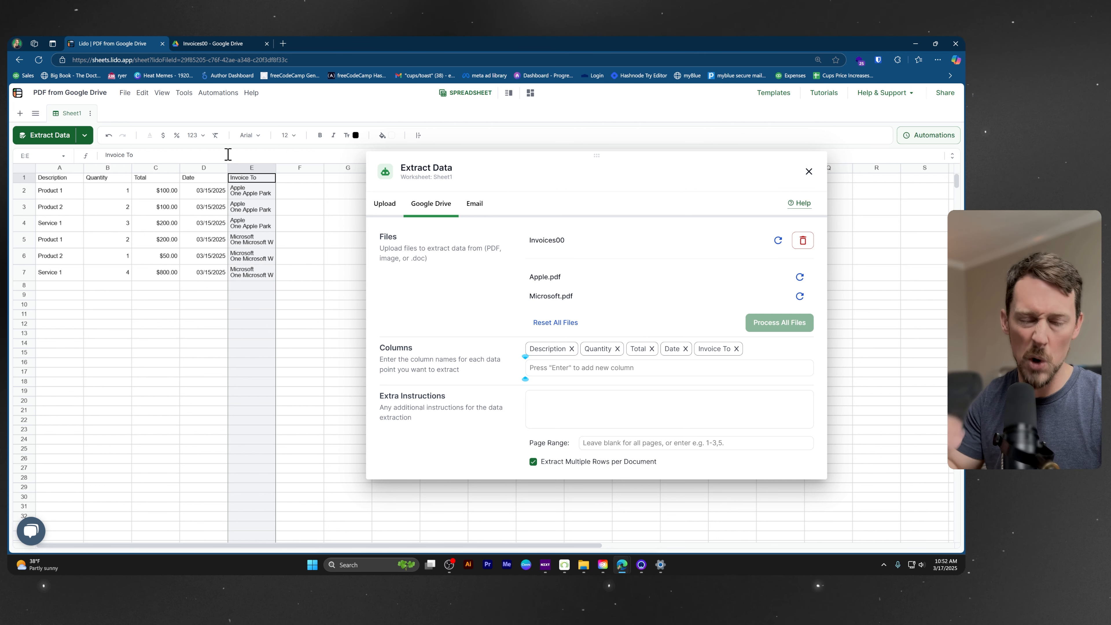
pyautogui.click(258, 192)
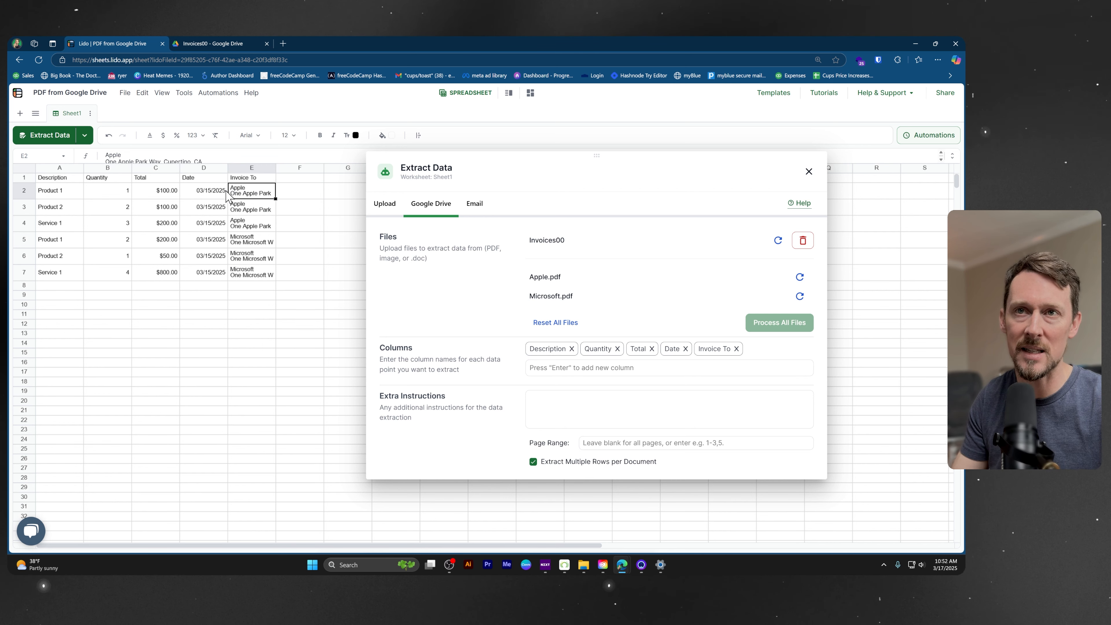
pyautogui.click(214, 43)
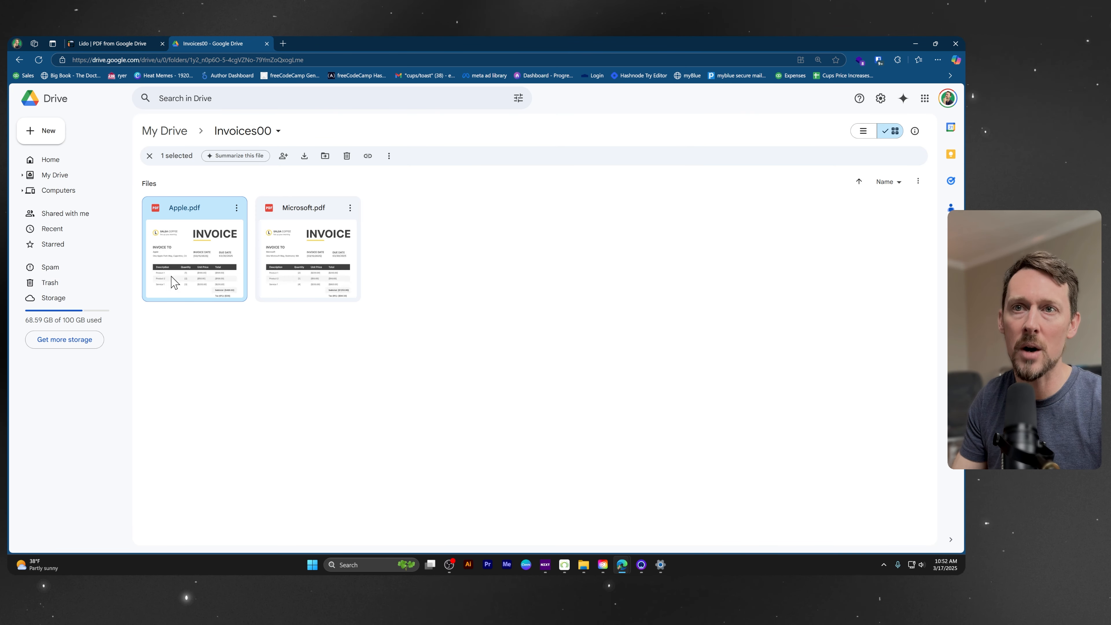
pyautogui.click(122, 41)
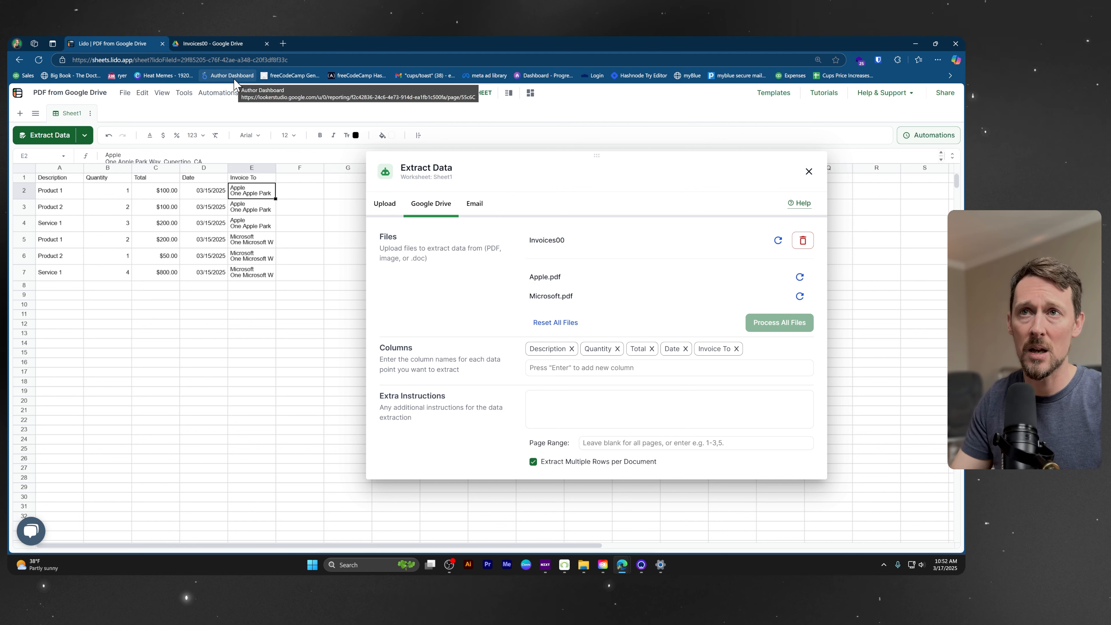
# Step: Export the spreadsheet's values to Excel and open the downloaded PDF from Google Drive.xlsx
pyautogui.click(124, 94)
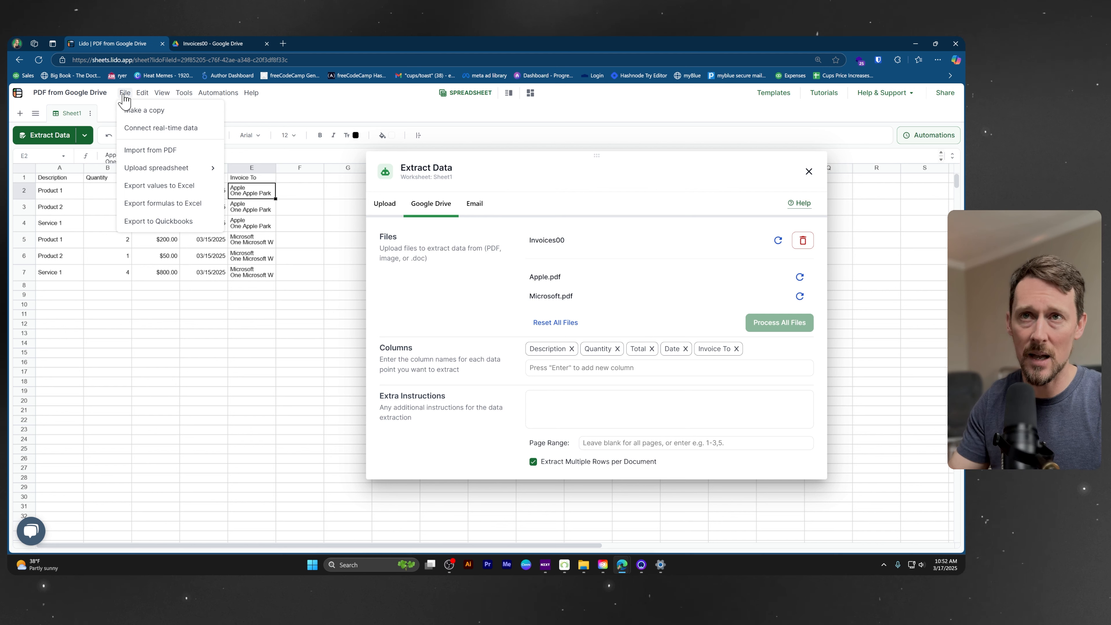
pyautogui.click(169, 187)
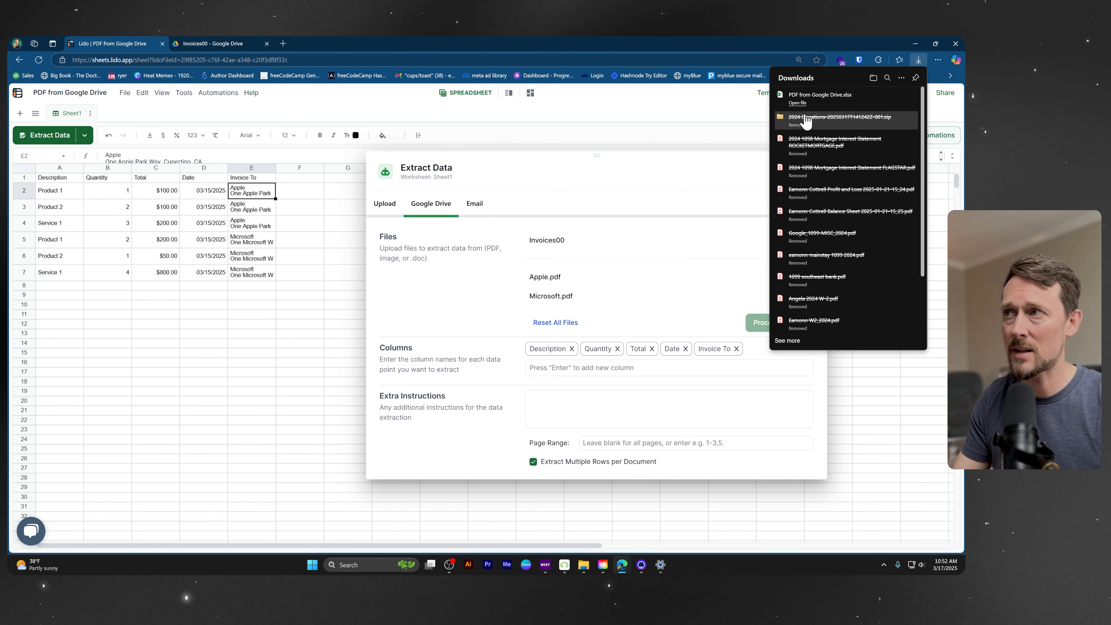
pyautogui.click(801, 103)
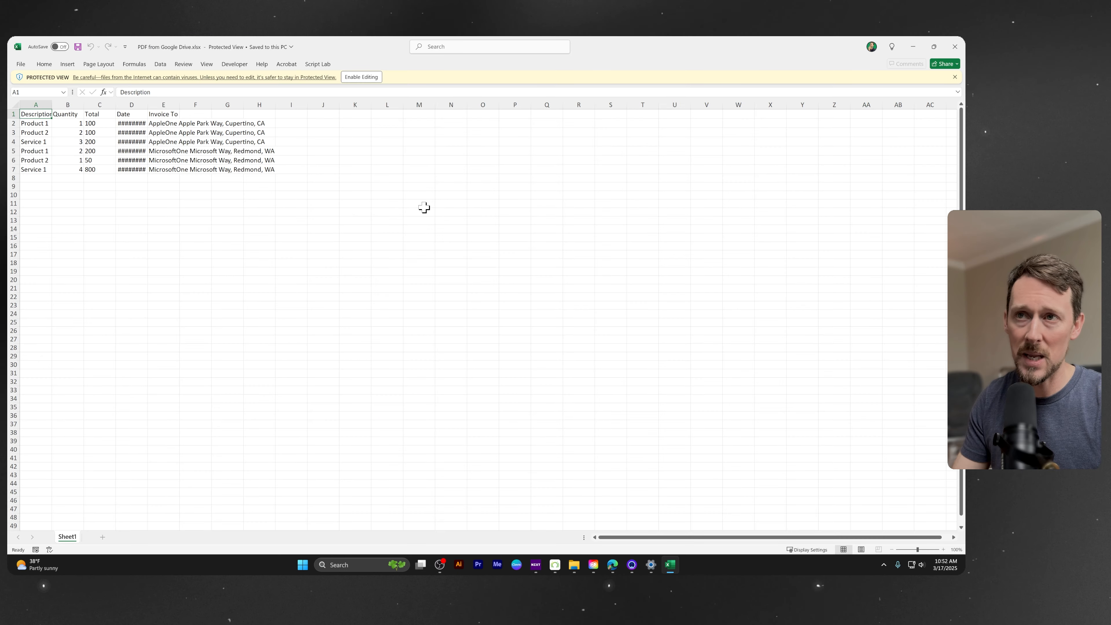
# Step: Autofit the widths of all data columns in the Excel sheet and enlarge the view to read them
pyautogui.hotkey('ctrl', 'a')
pyautogui.hotkey('alt', 'h')
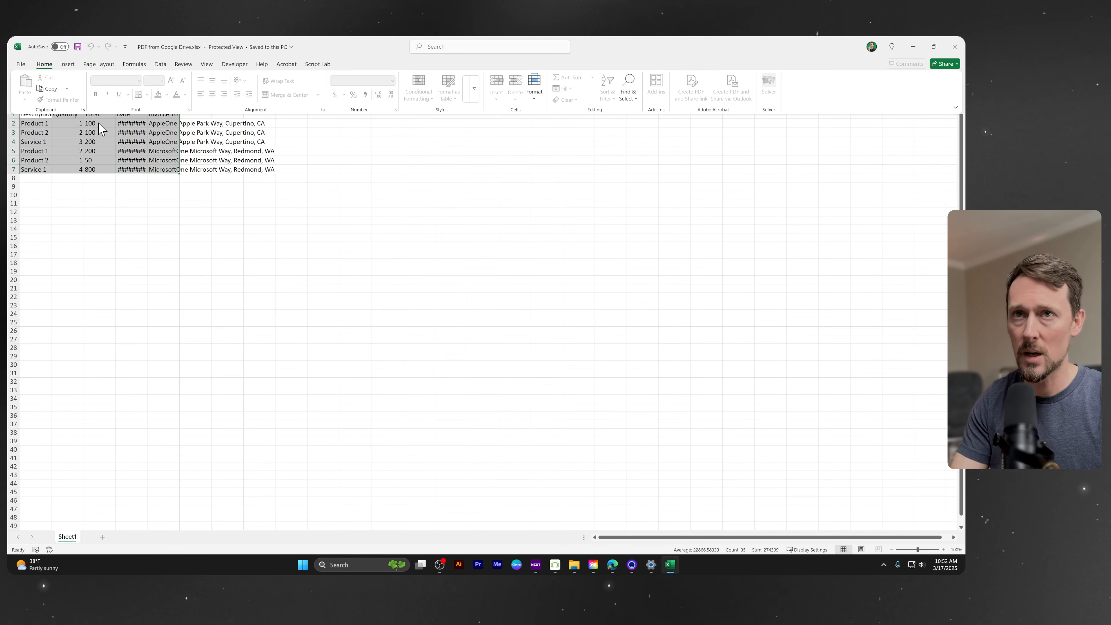
pyautogui.press('o')
pyautogui.press('i')
pyautogui.keyDown('ctrl'); pyautogui.scroll(7, 98, 124); pyautogui.keyUp('ctrl')
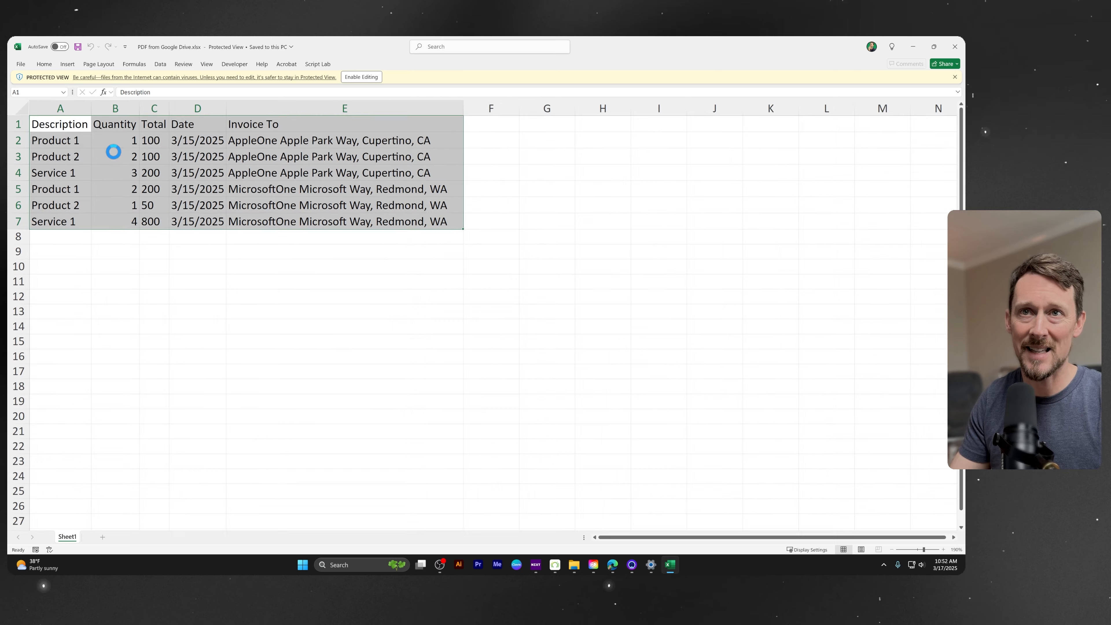